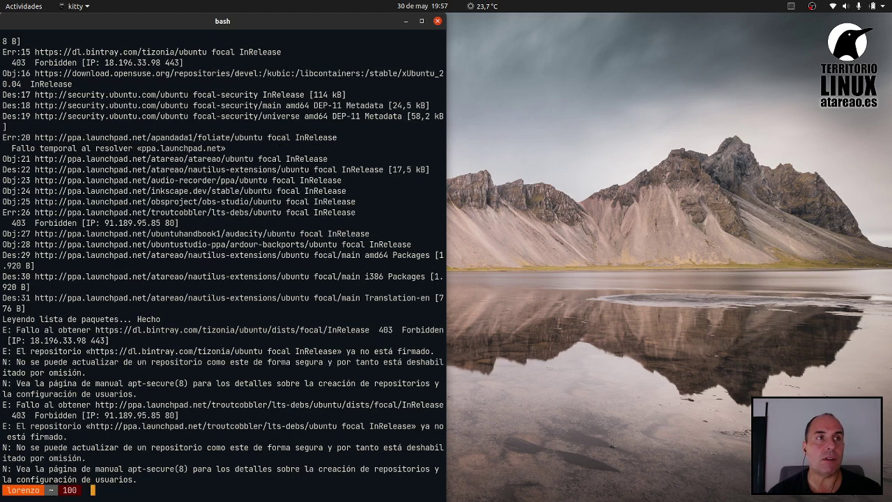
Install the nautilus-pdf-tools package with sudo apt install and accept the additional dependencies
text(sudo apt install )
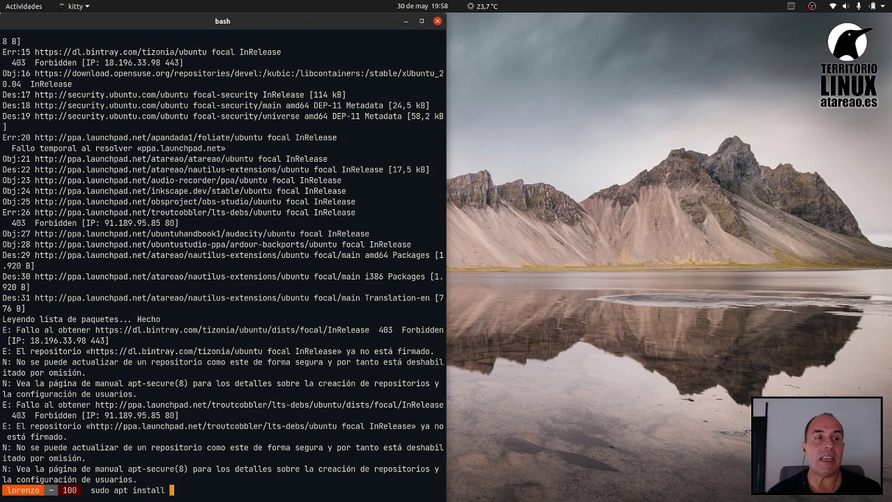
text(nautilius)
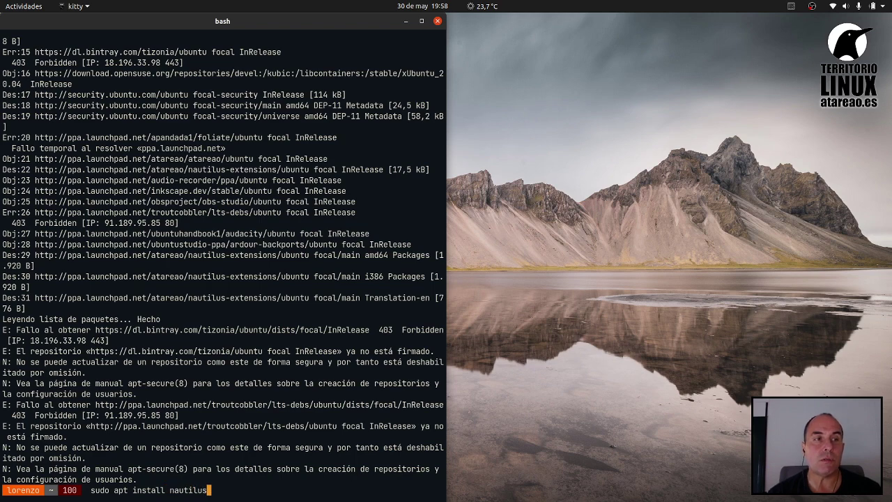
text(-pdf-tools)
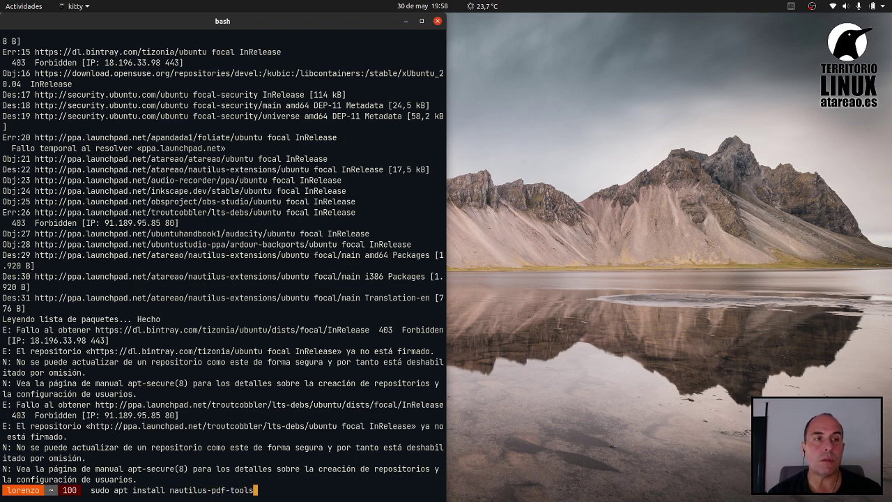
key(Return)
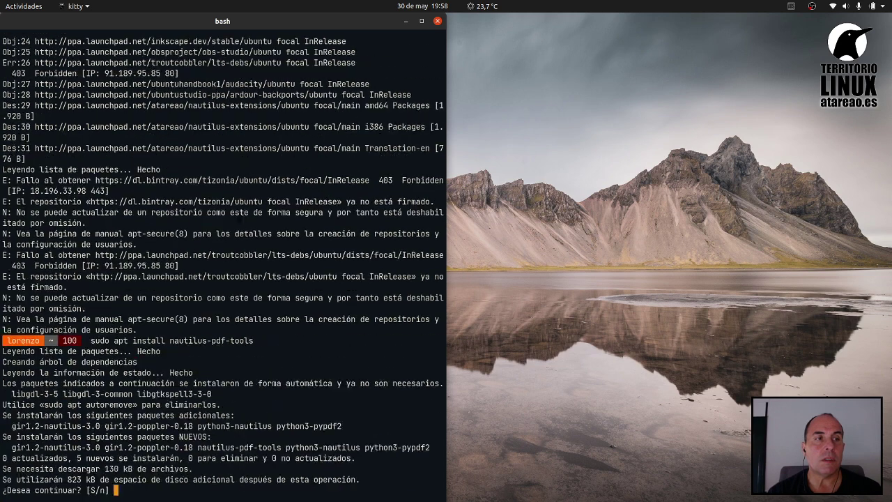
text(s)
key(Return)
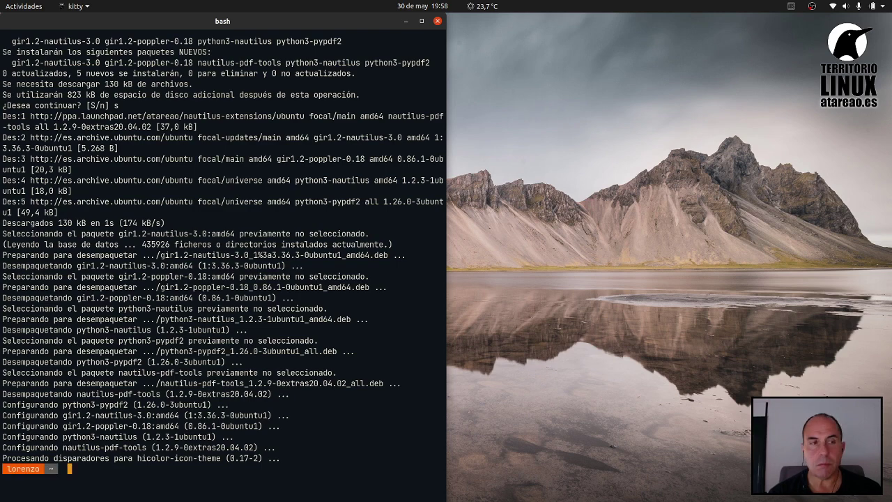
Clear the terminal with enlarged text and try to end all Nautilus processes with killall nautilus
key(ctrl+shift+equal)
key(ctrl+shift+equal)
key(ctrl+l)
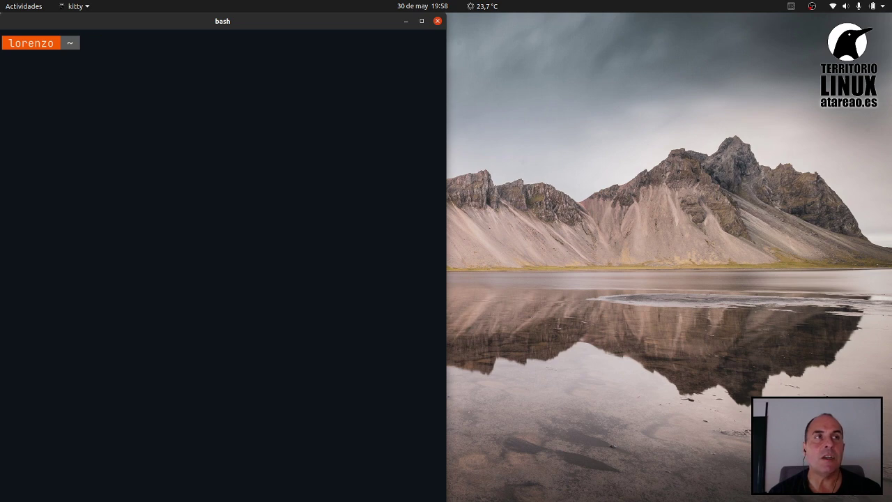
text(killall)
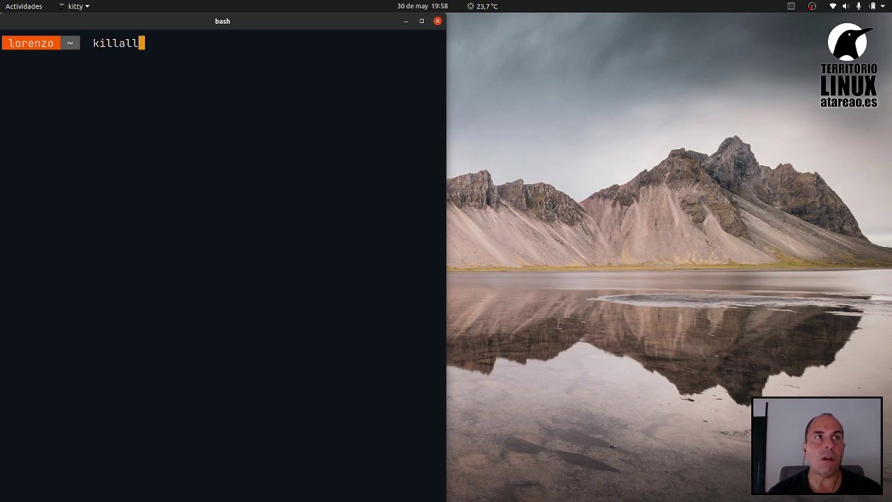
text( nutil)
key(BackSpace)
key(BackSpace)
key(BackSpace)
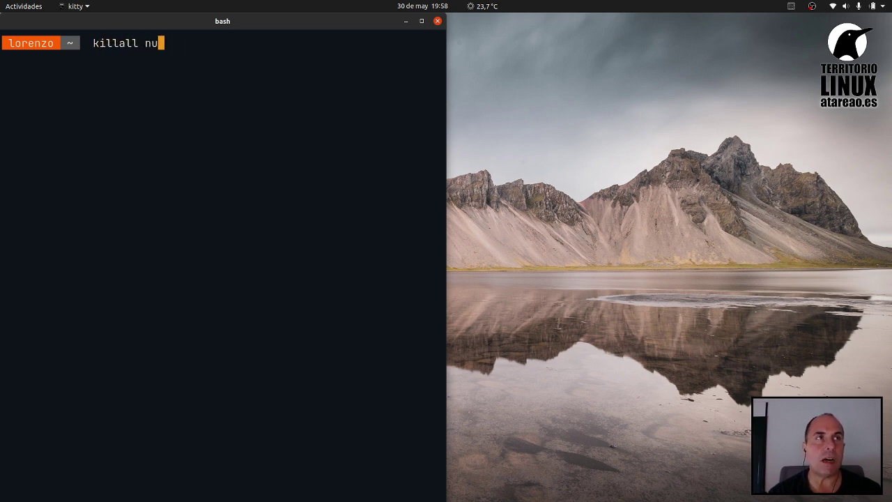
text(utilus)
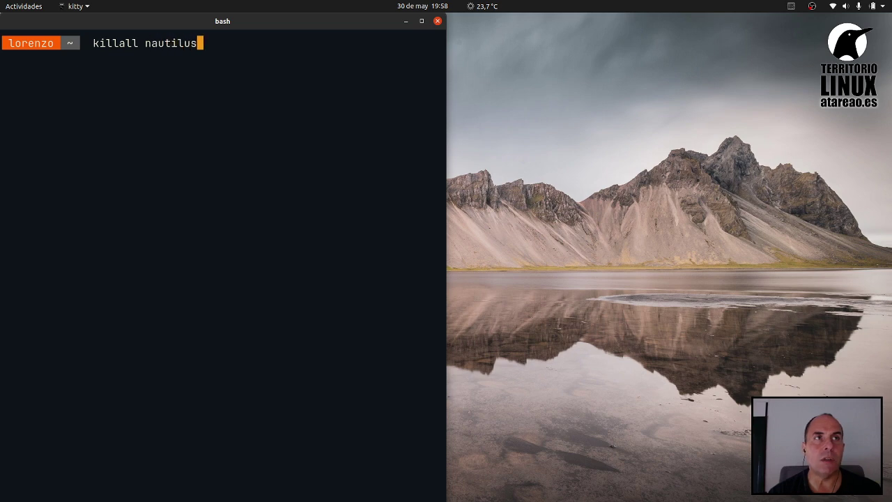
key(Return)
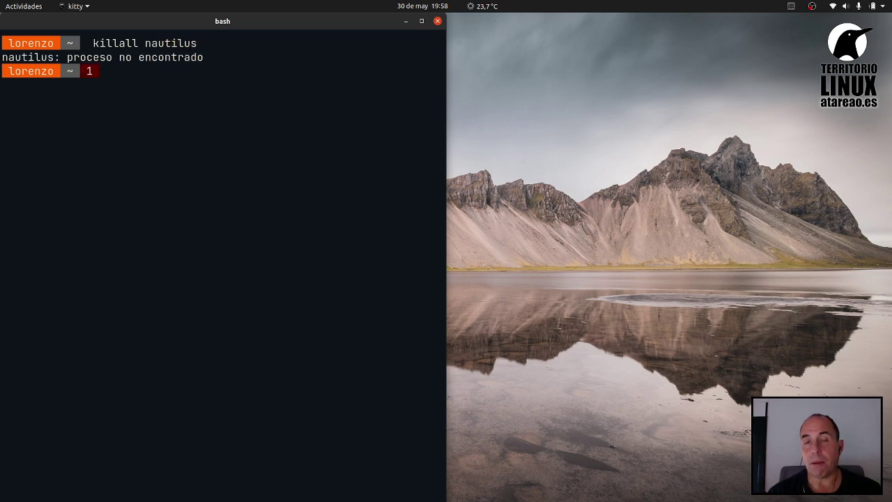
Quit Nautilus from the terminal with nautilus -q
text(nautili)
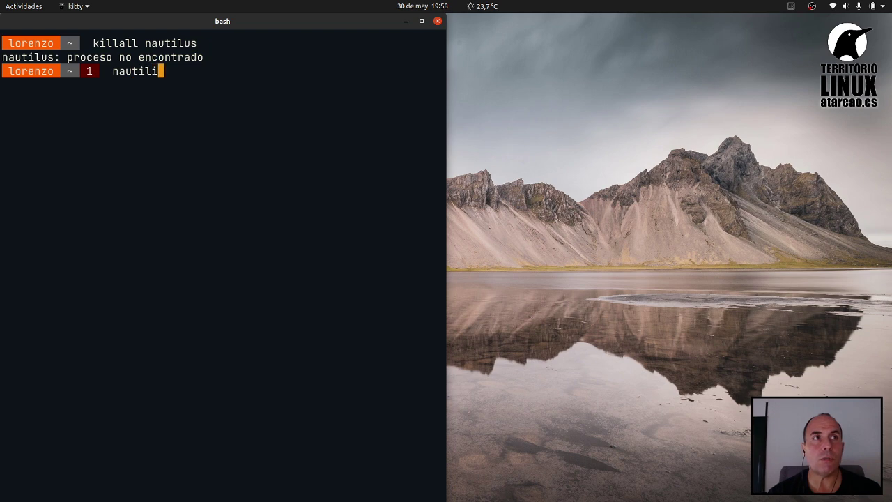
key(BackSpace)
text(us )
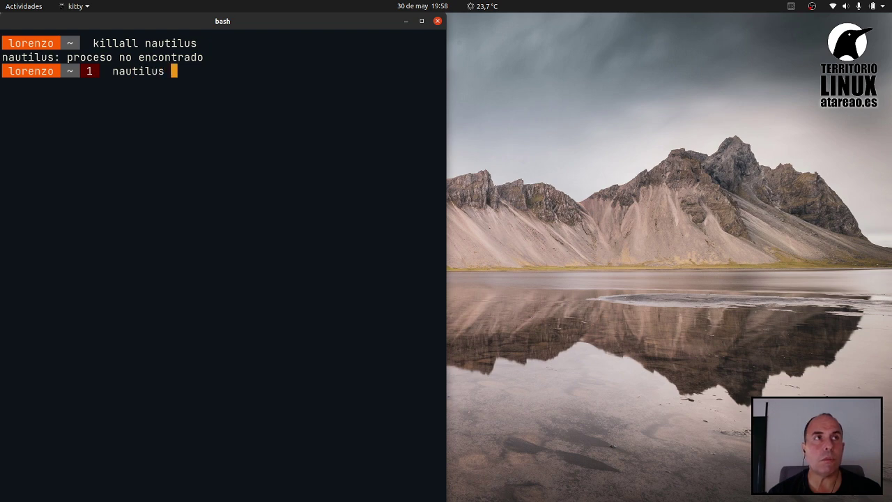
text(-q)
key(Return)
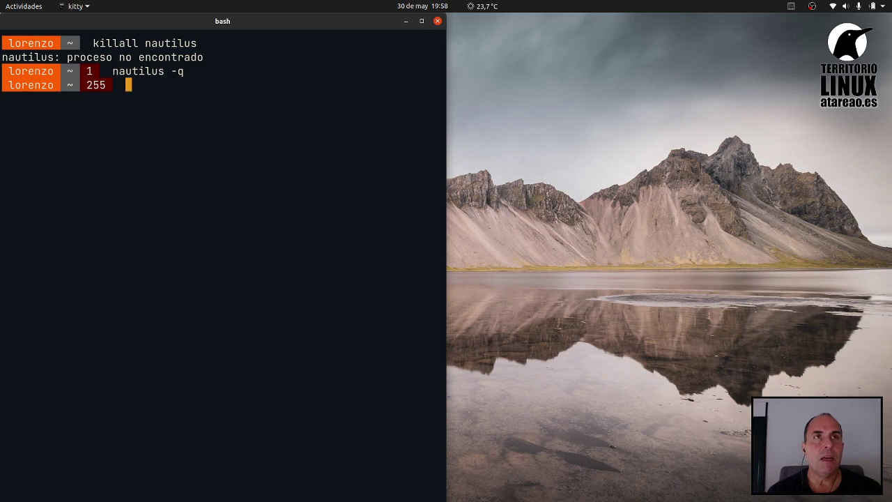
Exit the terminal session and bring up the desktop's application search
text(exit)
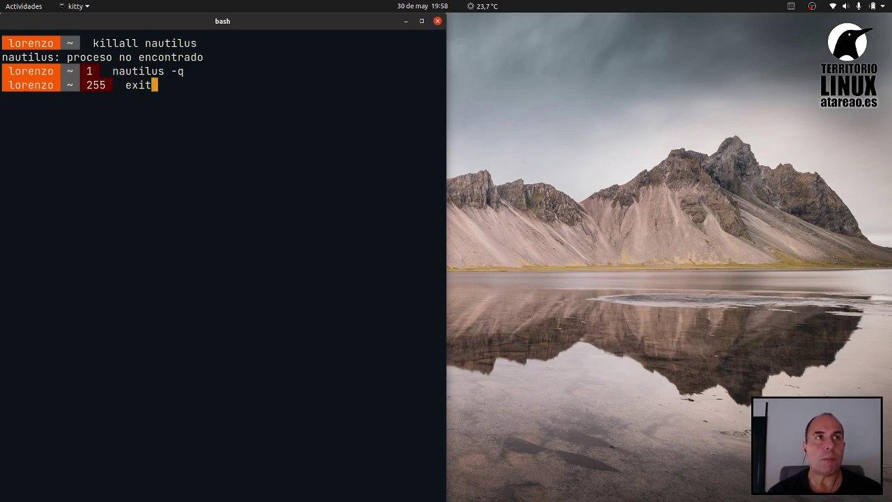
key(Return)
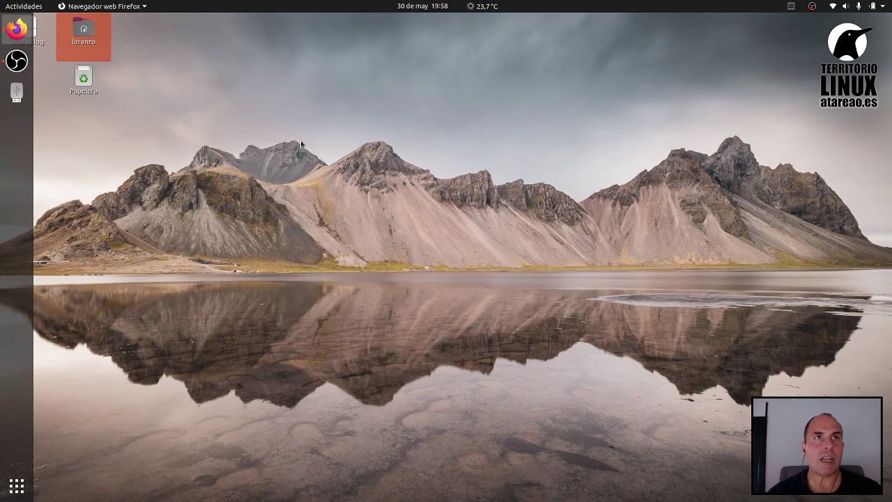
key(super)
text(nal)
text(util)
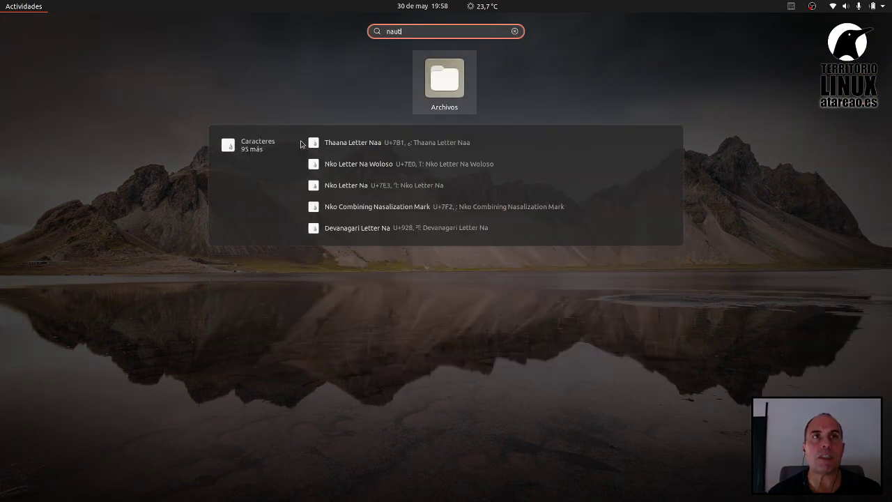
key(BackSpace)
key(BackSpace)
key(BackSpace)
key(BackSpace)
key(BackSpace)
key(BackSpace)
text(archil)
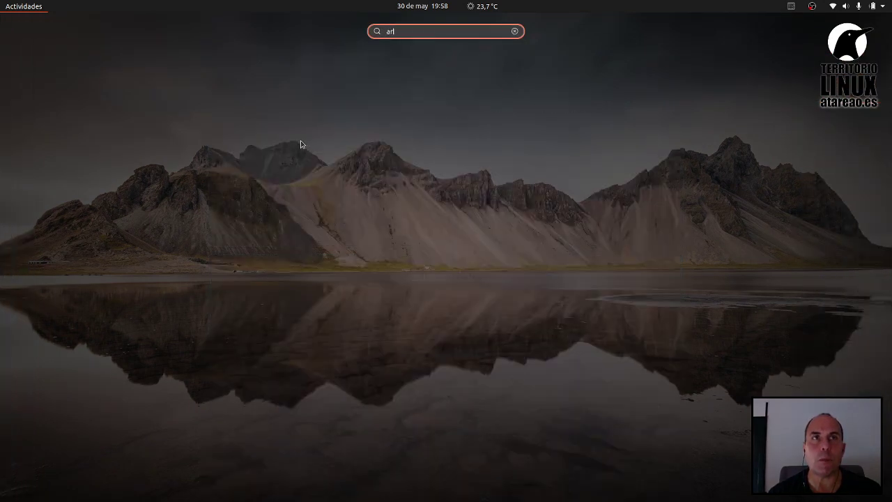
key(BackSpace)
key(BackSpace)
key(BackSpace)
key(BackSpace)
key(BackSpace)
key(BackSpace)
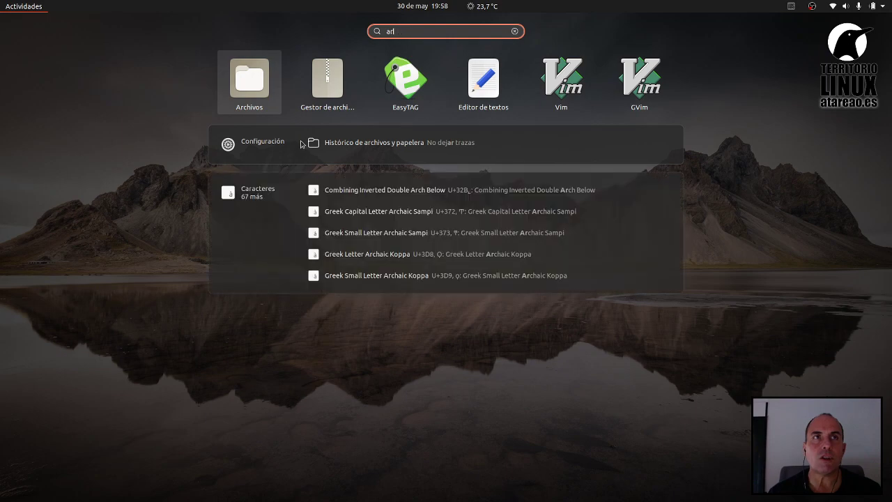
text(files)
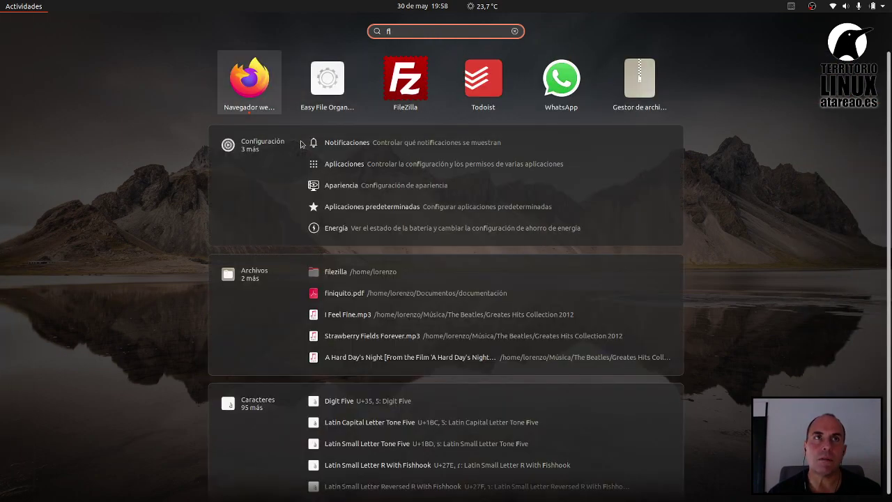
key(BackSpace)
key(BackSpace)
key(BackSpace)
key(BackSpace)
key(BackSpace)
Search the applications for "archivos", launch the Archivos file manager and go to the Descargas folder
text(archivos)
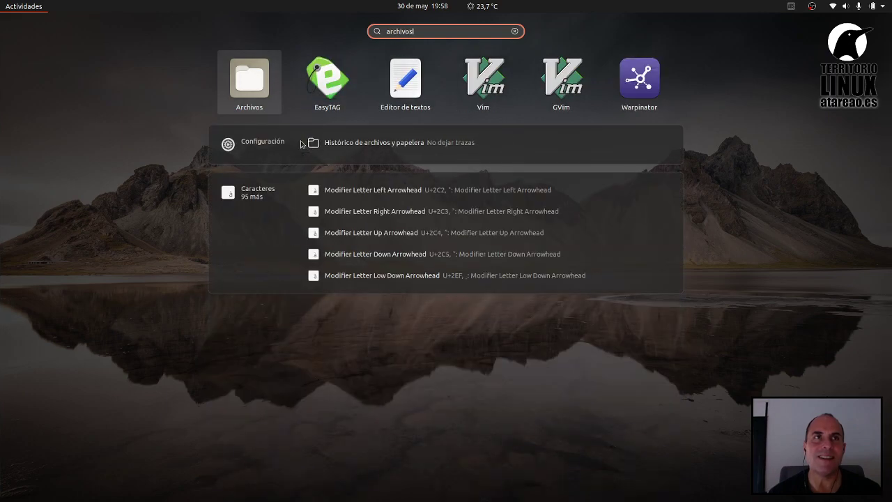
key(Return)
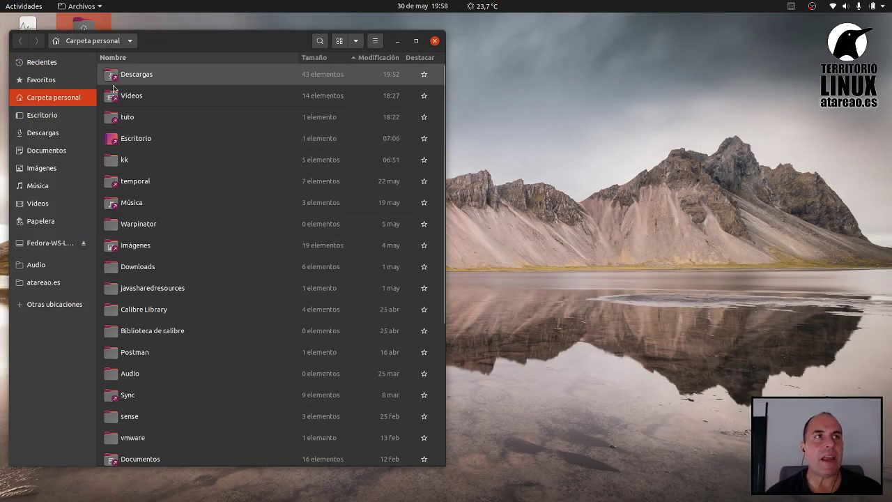
click(62, 137)
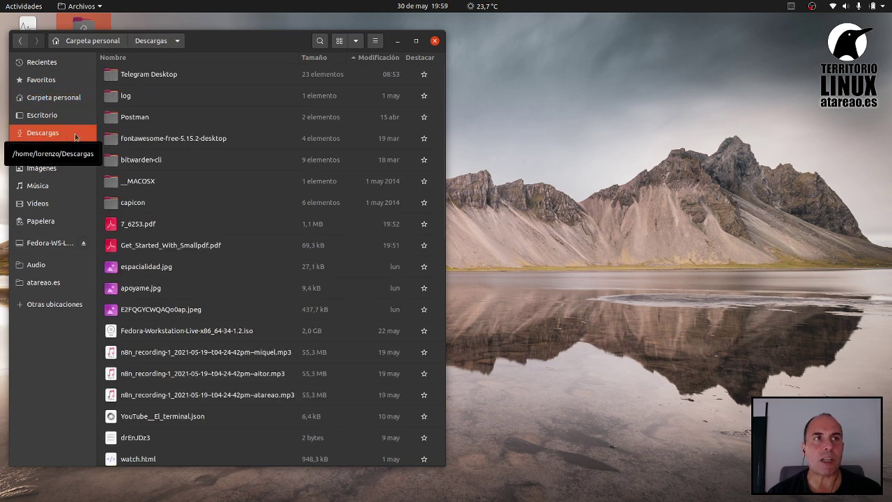
Open 7_6253.pdf in Visor de documentos beside the file manager, look through its first pages and close it
right_click(146, 229)
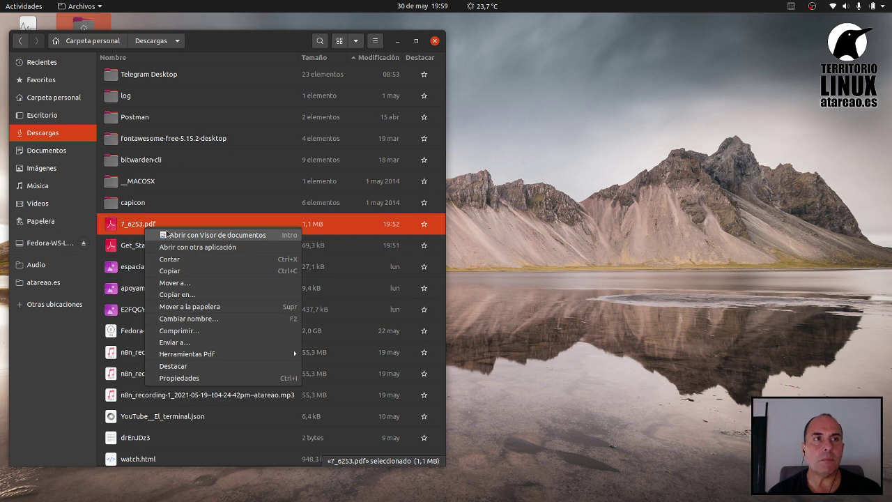
click(167, 234)
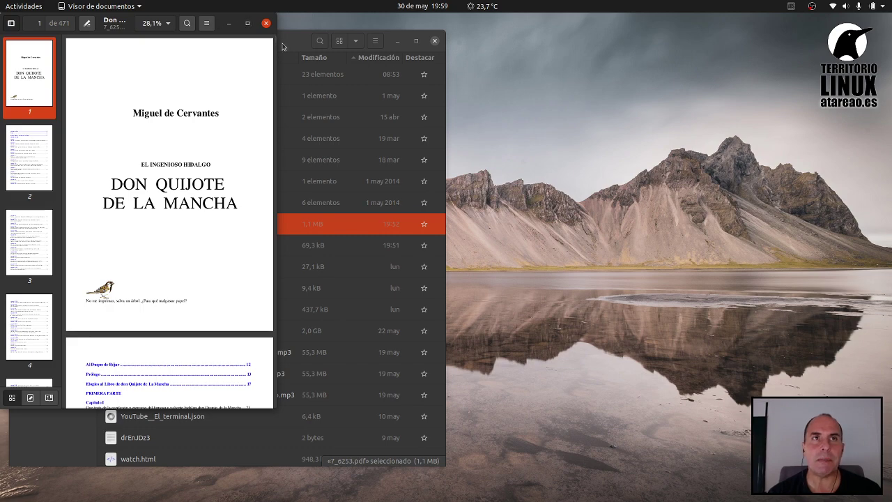
key(super+Right)
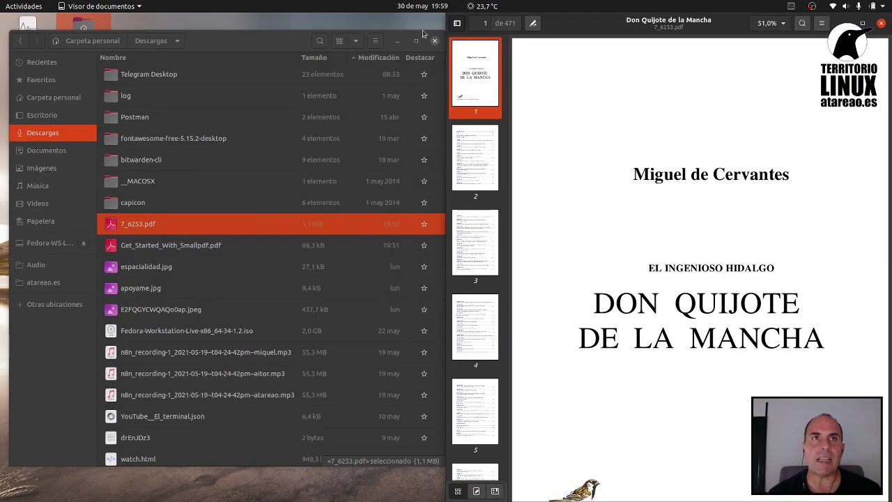
scroll(646, 183, down, 15)
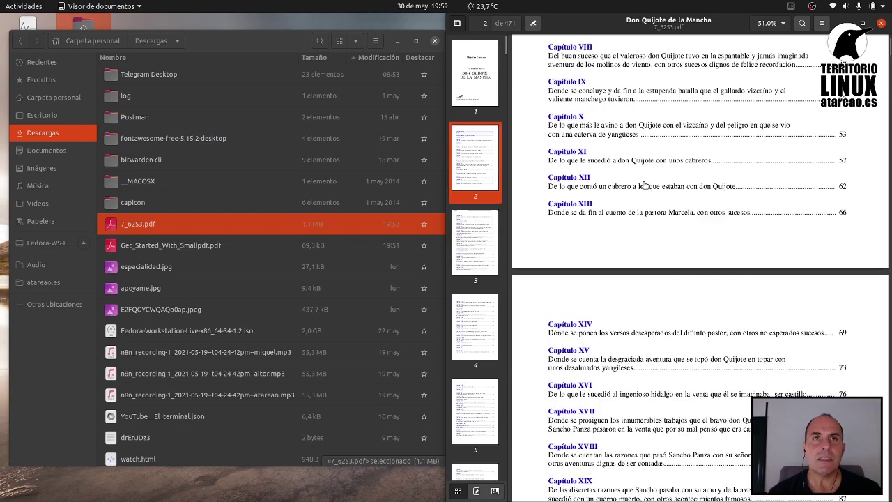
scroll(646, 185, up, 6)
scroll(647, 175, down, 4)
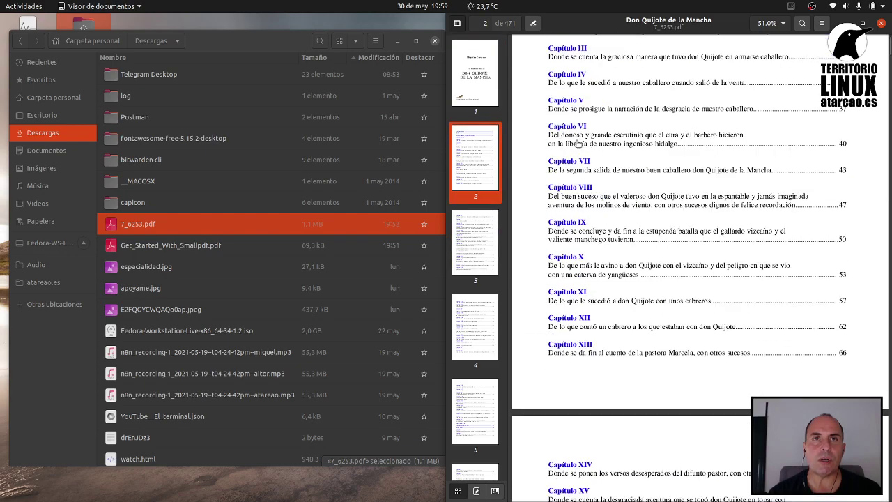
click(880, 23)
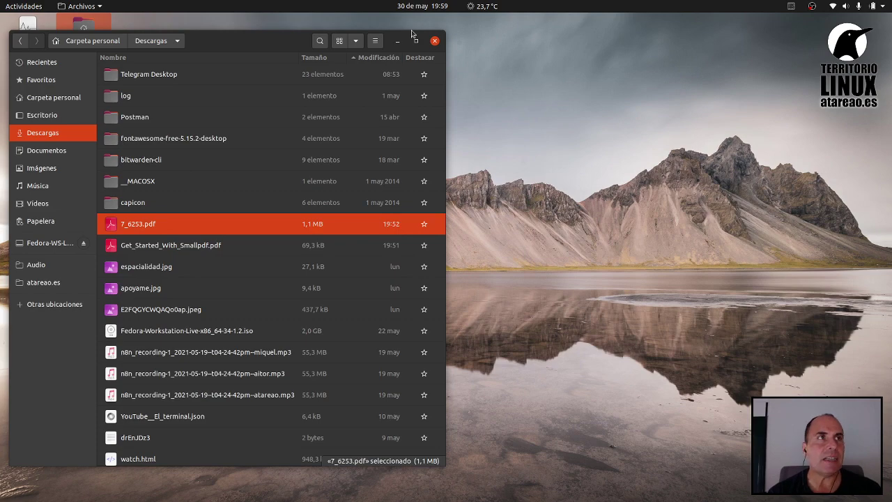
Tile the file manager on the left half and read the licence in the Herramientas Pdf "Acerca de" information for 7_6253.pdf
key(super+Left)
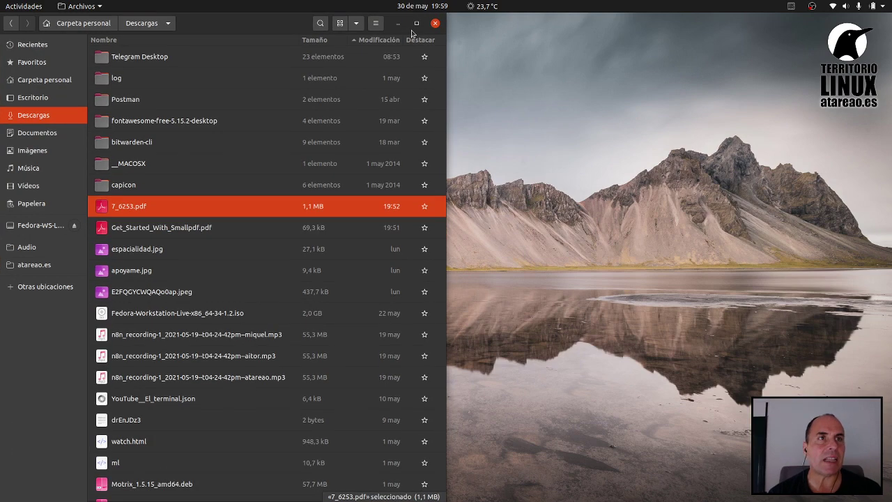
right_click(213, 211)
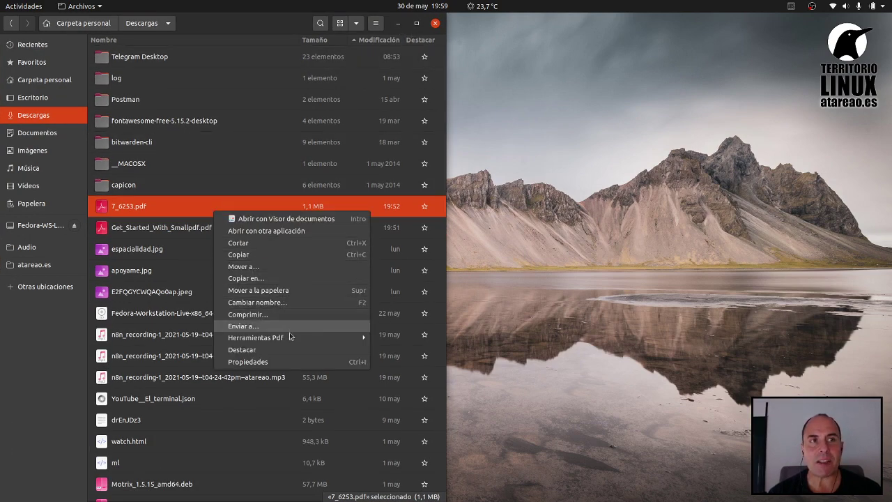
mouse_move(278, 339)
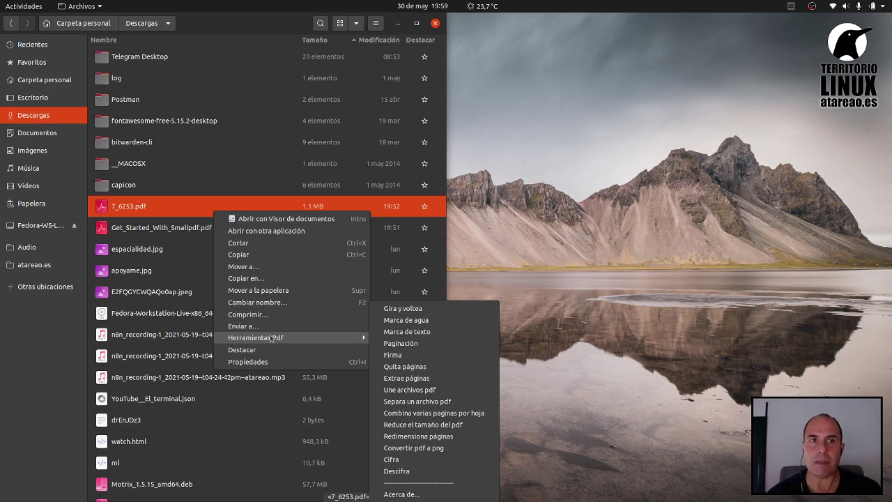
click(401, 494)
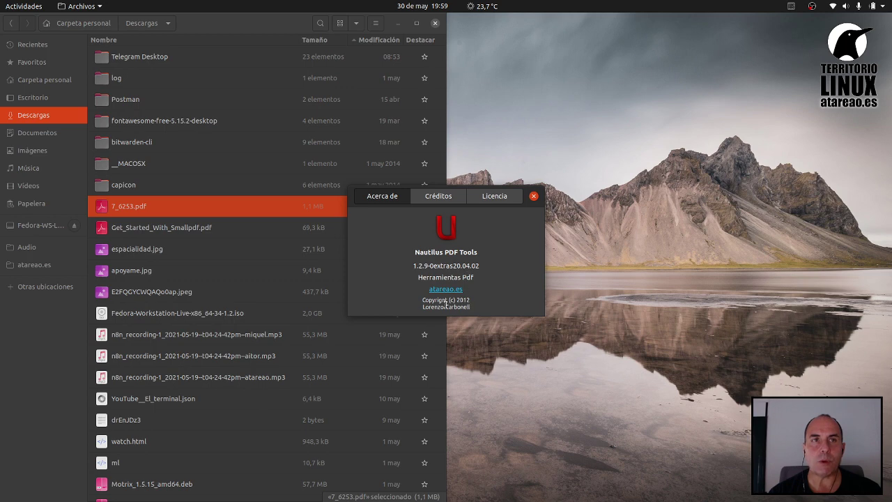
click(446, 197)
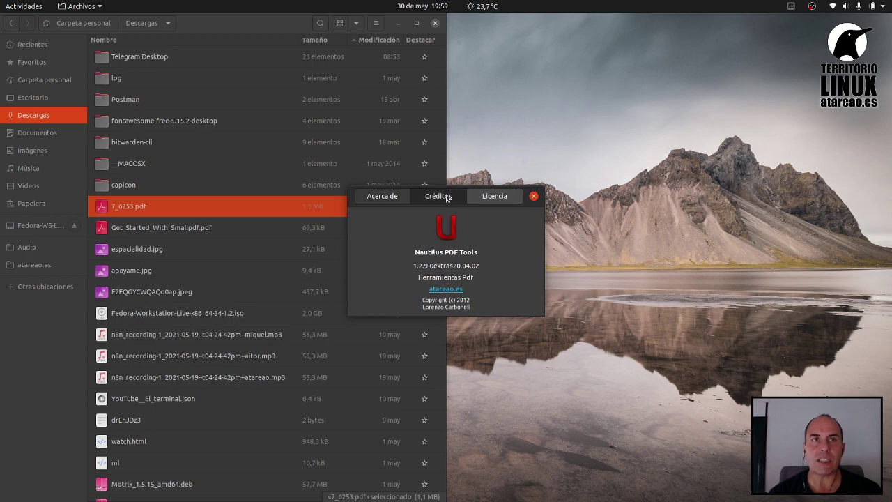
click(481, 196)
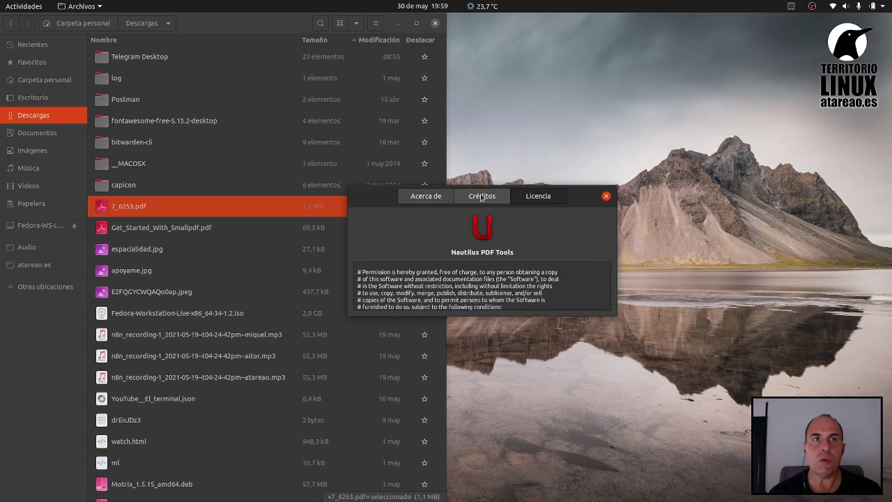
scroll(533, 295, down, 5)
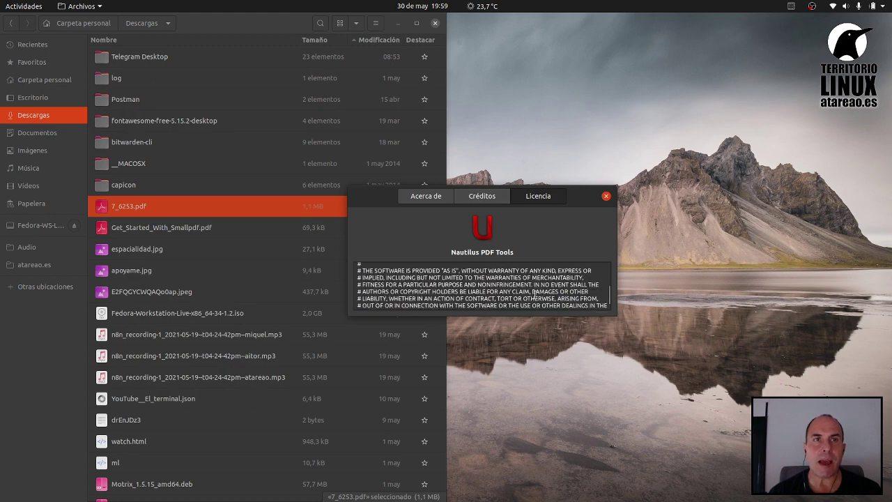
Close the Nautilus PDF Tools information, open 7_6253.pdf in the Gira y voltea tool and untile the file manager
click(434, 196)
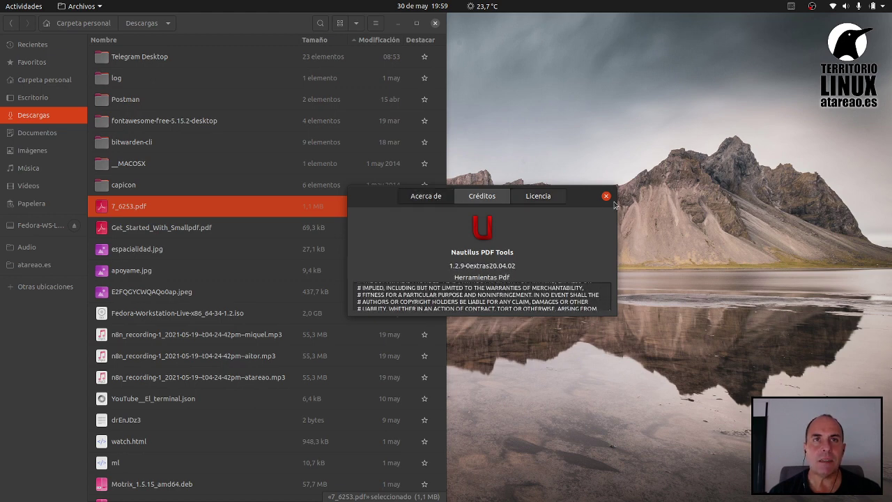
click(605, 196)
right_click(175, 201)
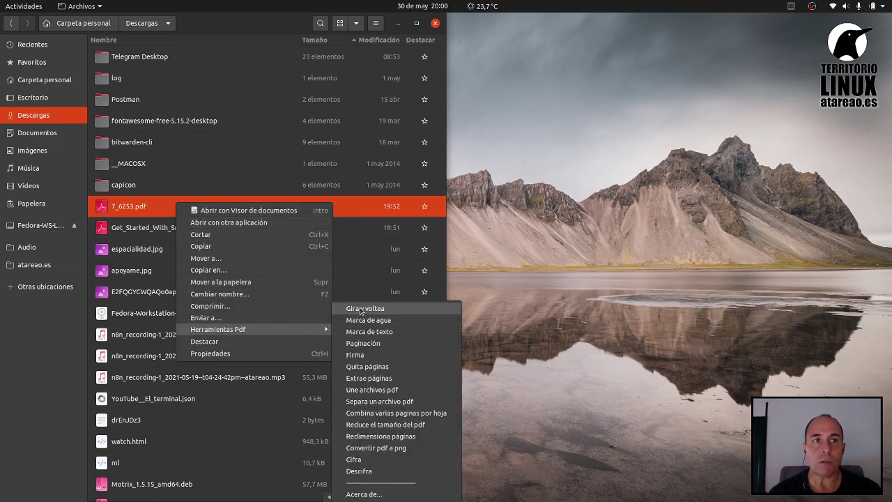
click(360, 311)
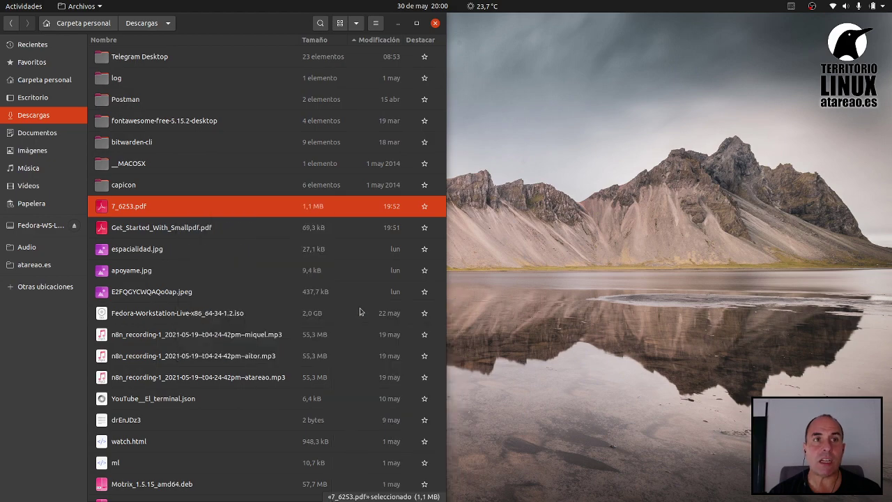
drag(252, 98, 408, 103)
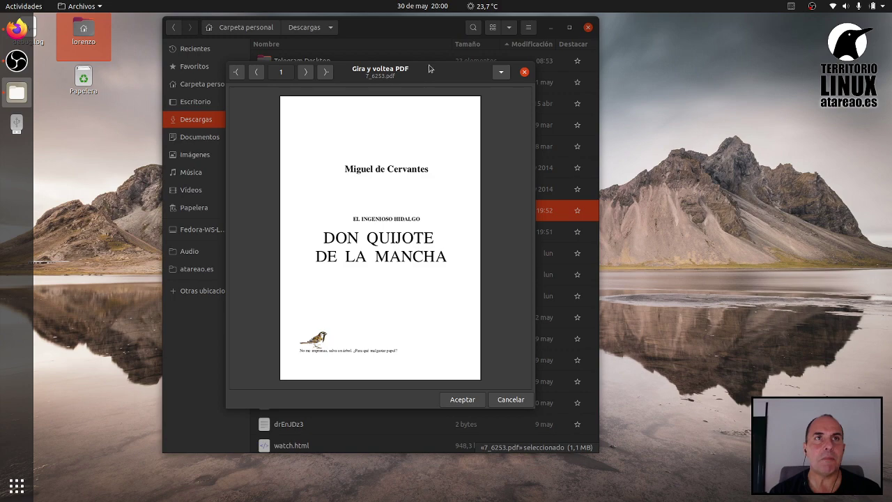
Look through the Gira y voltea preview up to page 3 and return to page 1
click(306, 78)
click(306, 78)
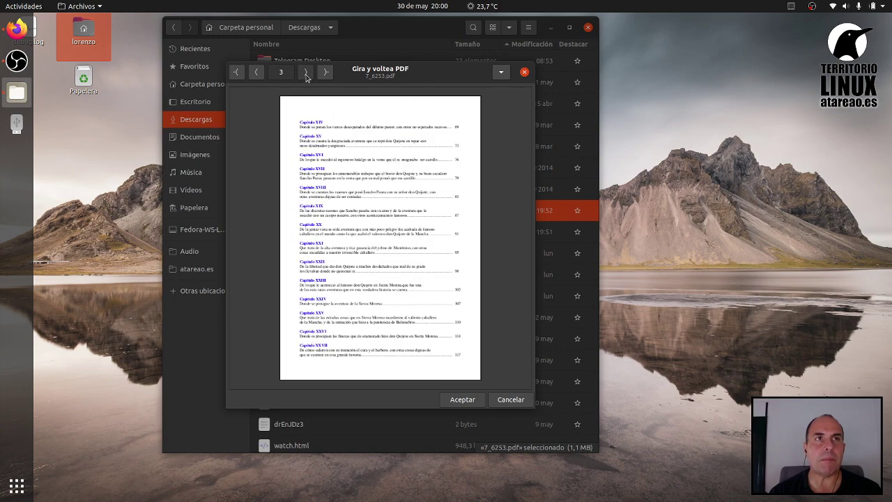
click(256, 75)
click(256, 75)
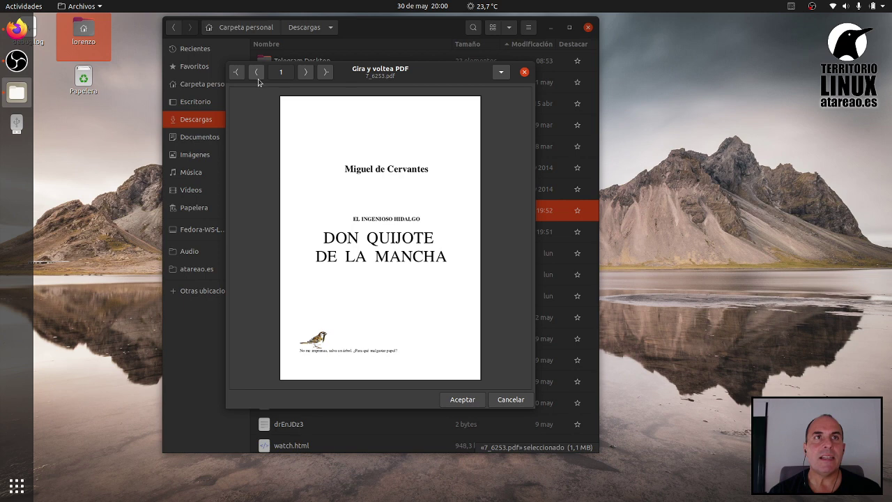
Apply a 90-degree rotation to page 1 only and compare it with page 2 in the preview
click(501, 73)
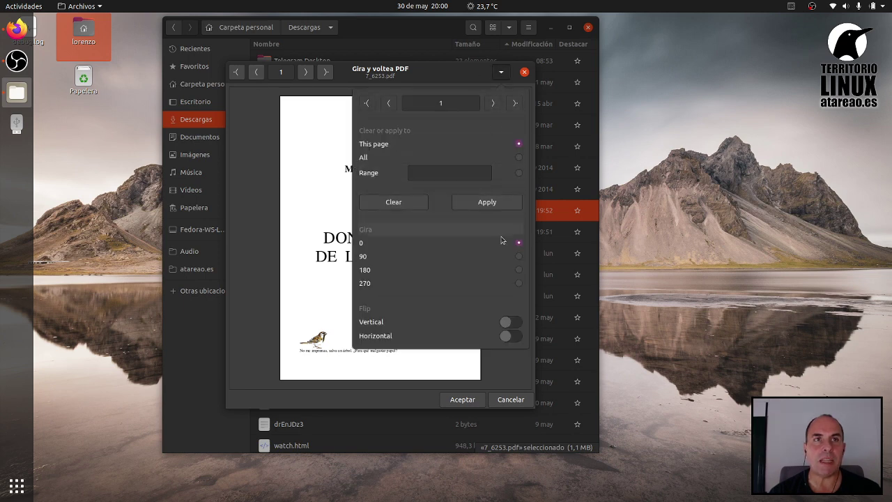
click(518, 257)
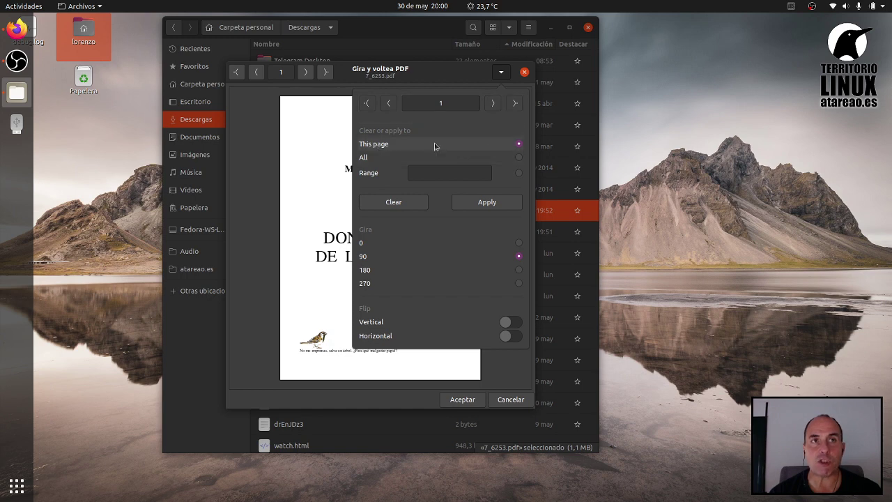
click(487, 203)
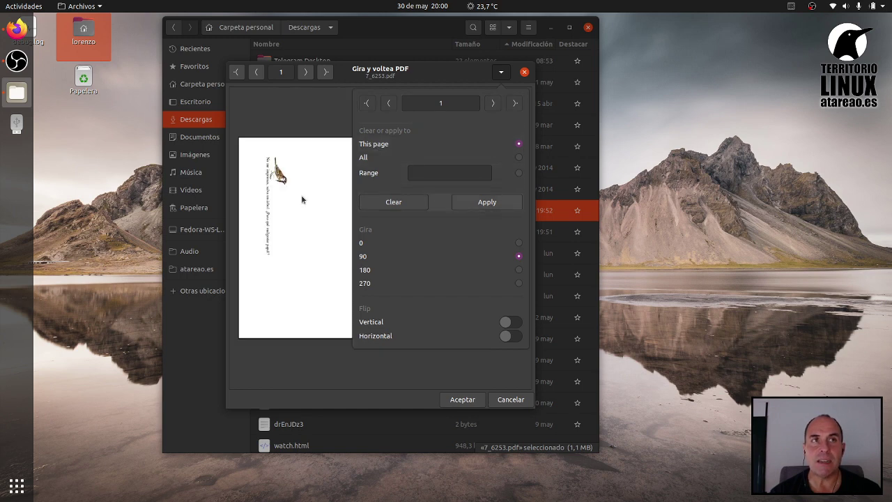
click(307, 234)
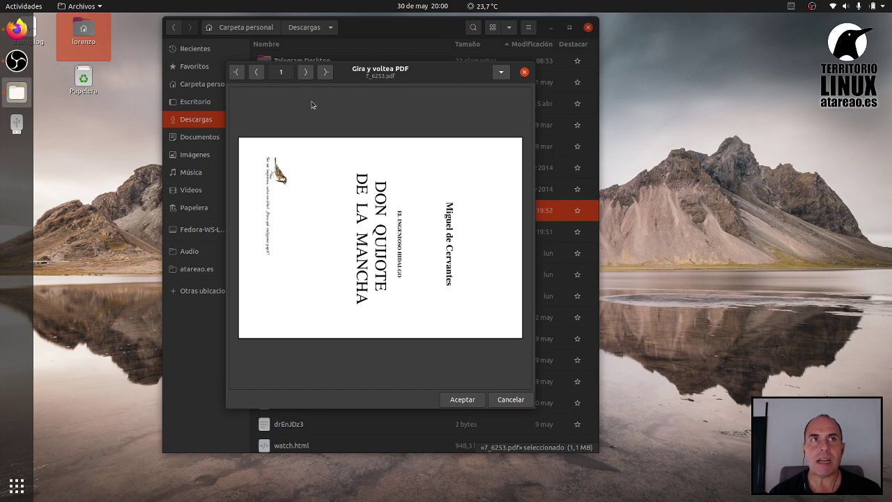
click(305, 76)
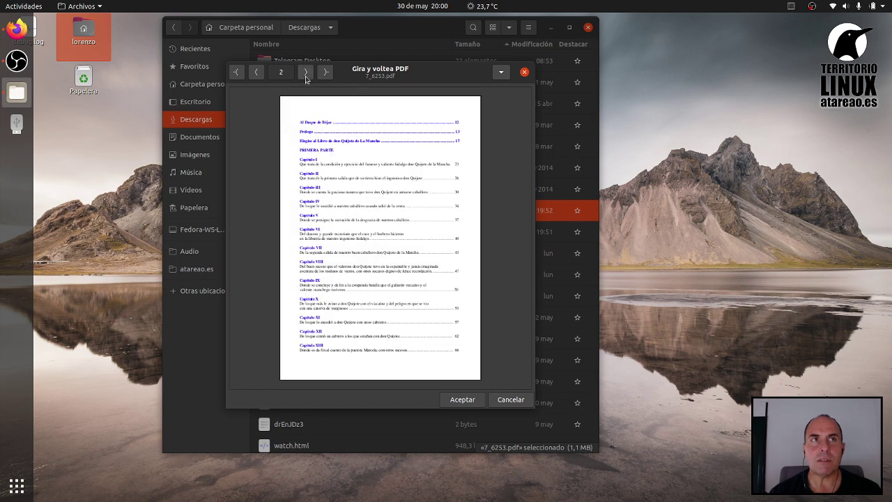
click(256, 75)
Apply the 90-degree rotation to all pages, check the preview up to page 5 and accept the changes
click(500, 72)
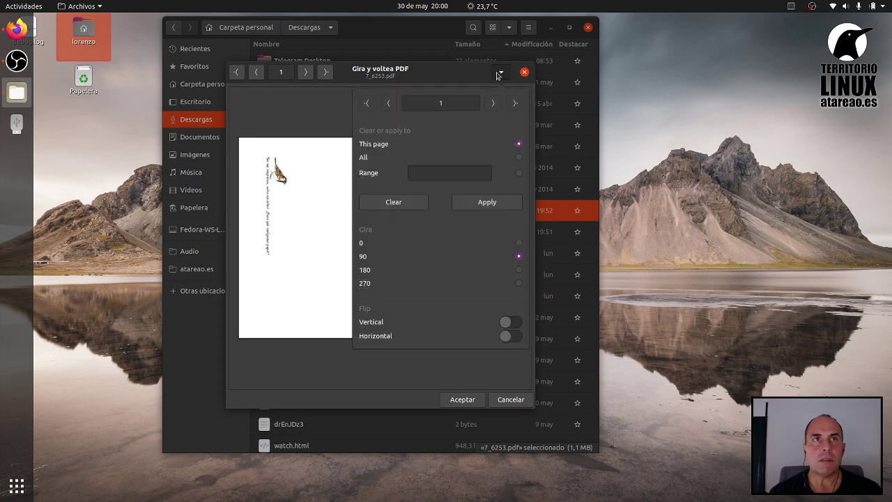
click(519, 158)
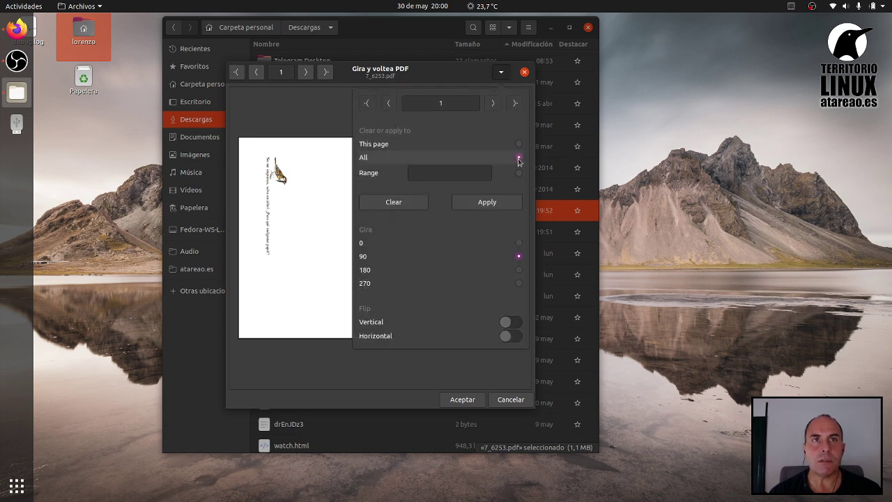
click(494, 209)
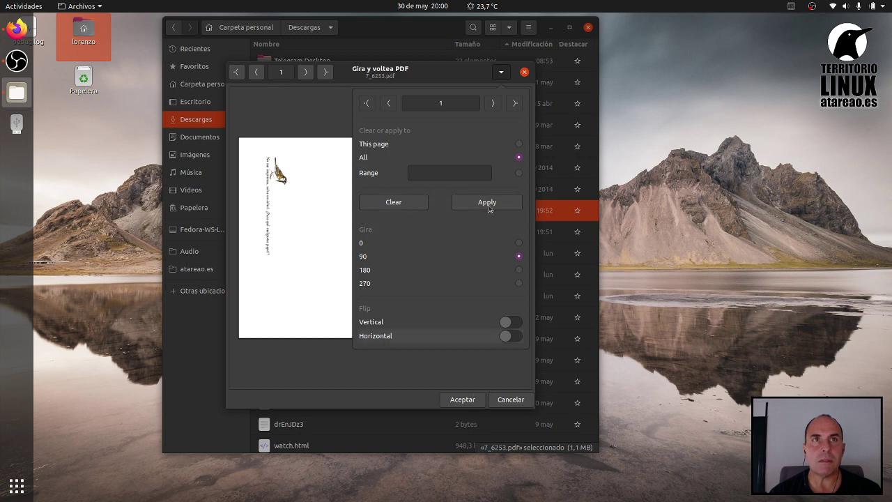
click(494, 105)
click(494, 105)
click(494, 104)
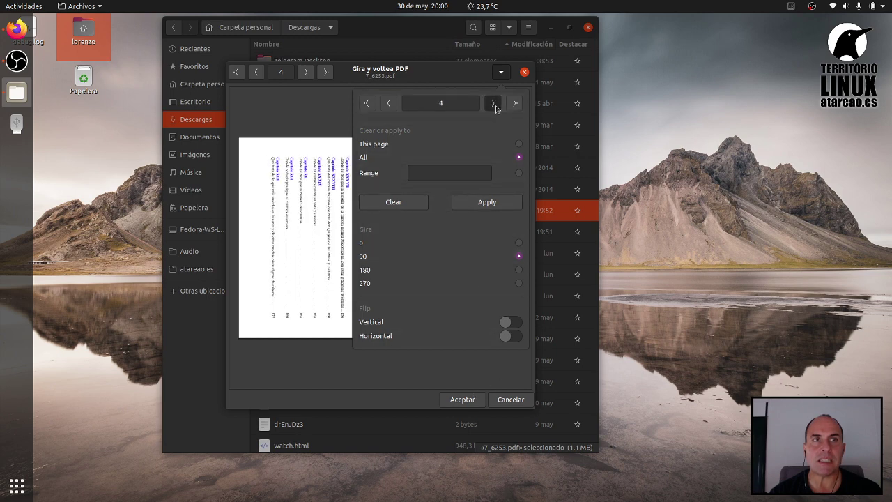
click(494, 105)
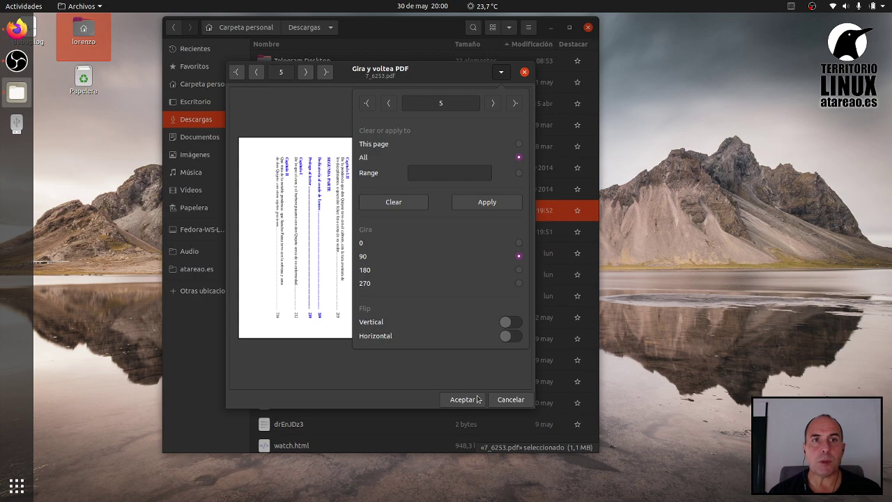
click(478, 399)
click(471, 401)
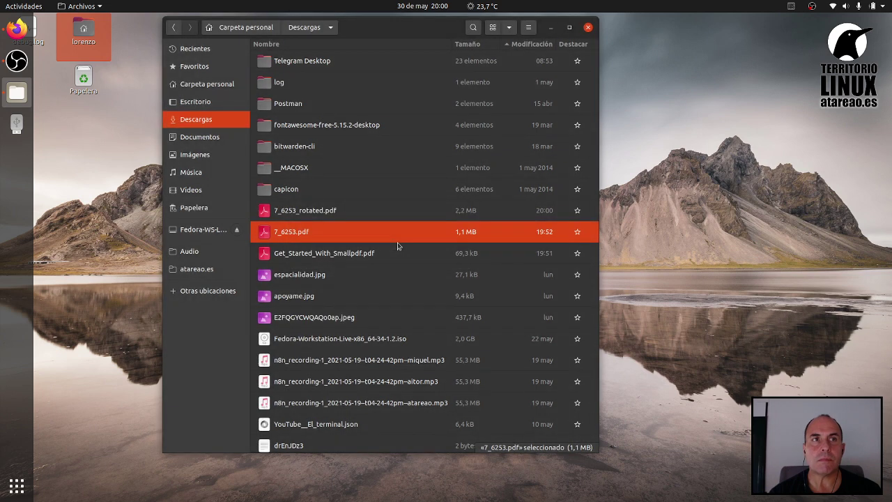
Open 7_6253_rotated.pdf in Visor de documentos, check the rotation of its first pages and close it
double_click(297, 210)
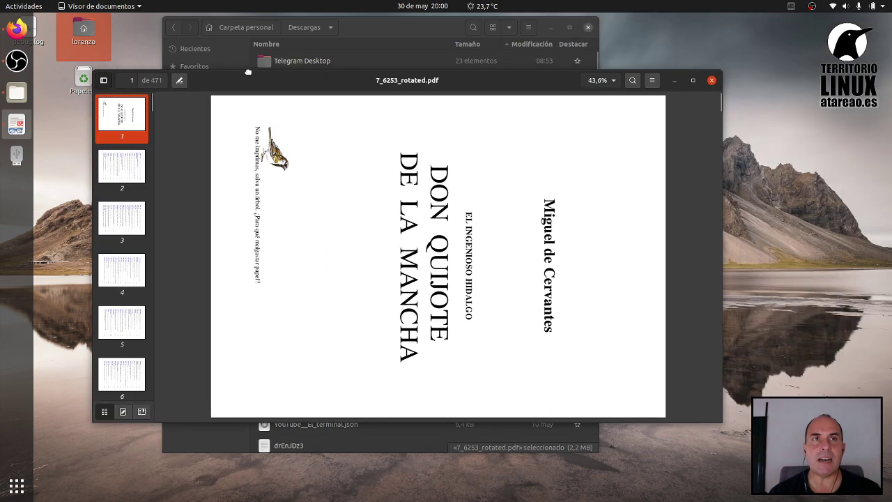
drag(248, 72, 266, 67)
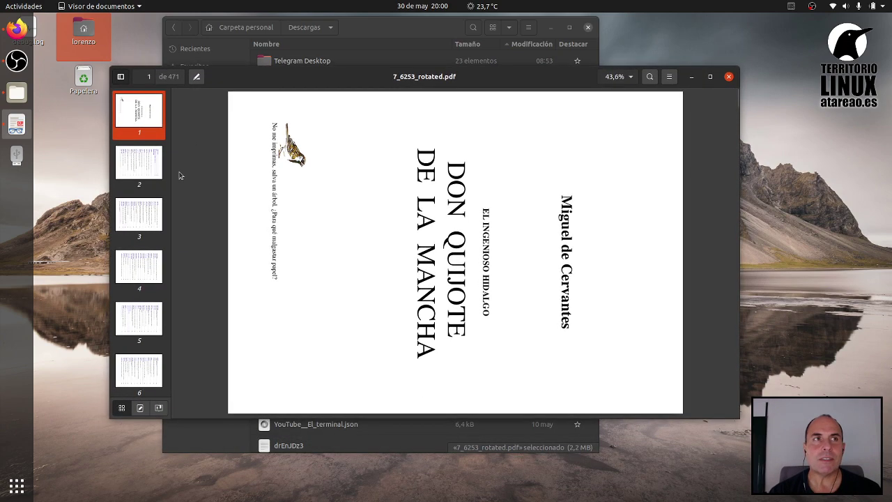
scroll(180, 174, down, 2)
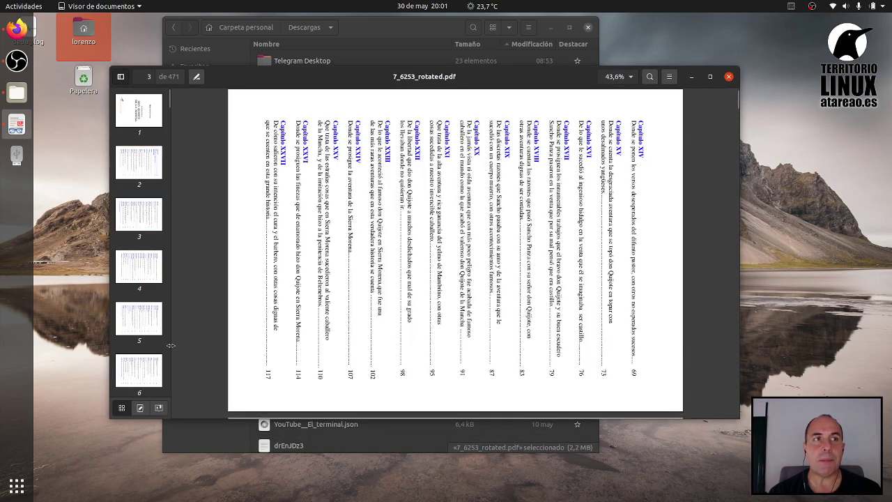
click(144, 327)
click(729, 76)
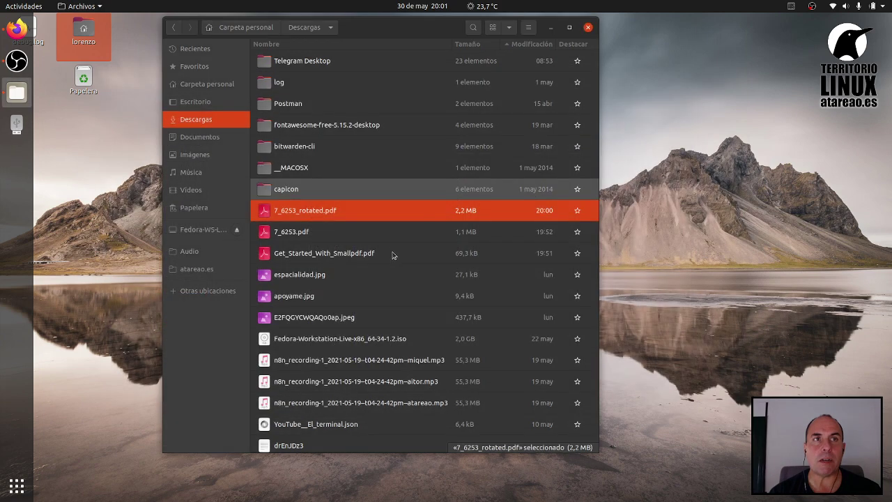
Open 7_6253.pdf in the Gira y voltea tool again and go to page 5 with its rotation options shown
click(312, 234)
right_click(312, 240)
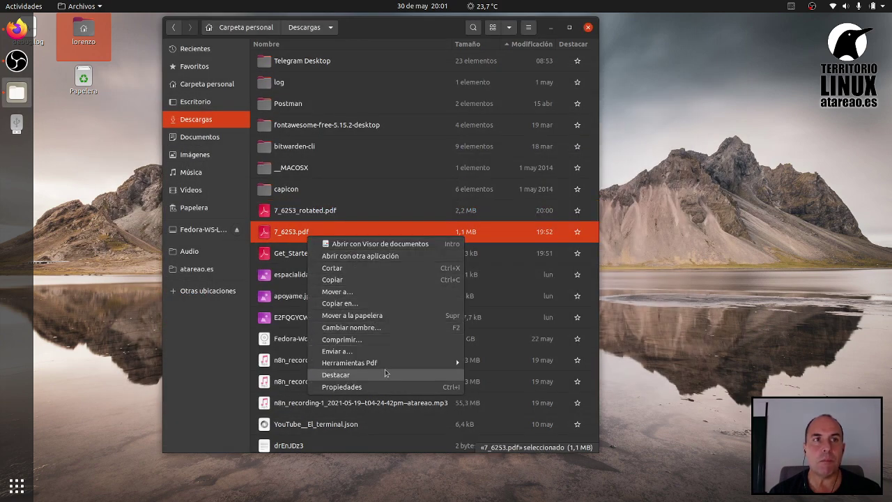
mouse_move(386, 363)
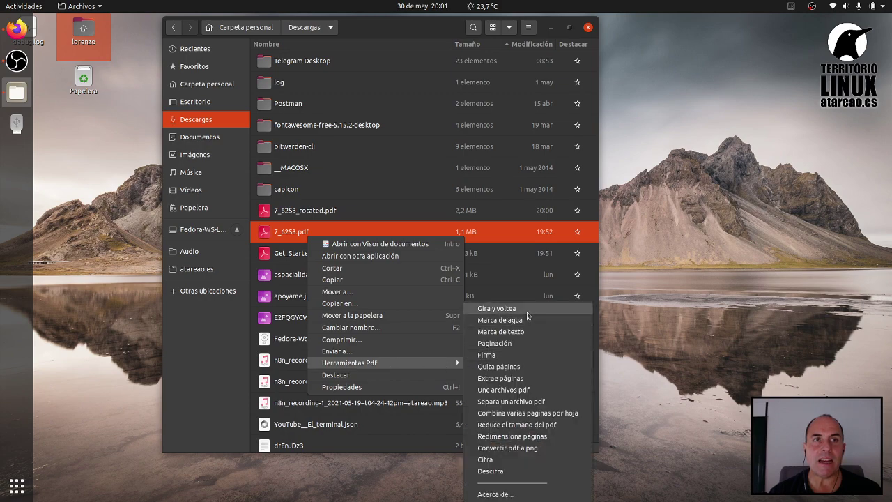
click(496, 308)
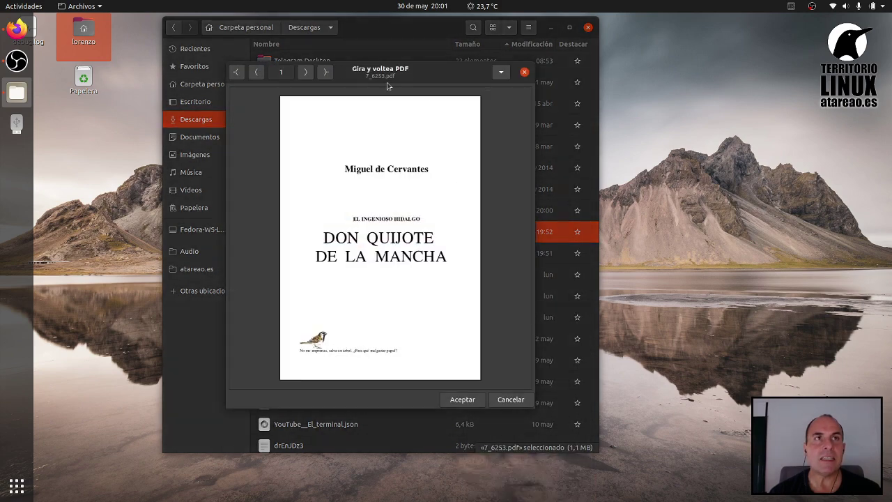
click(504, 74)
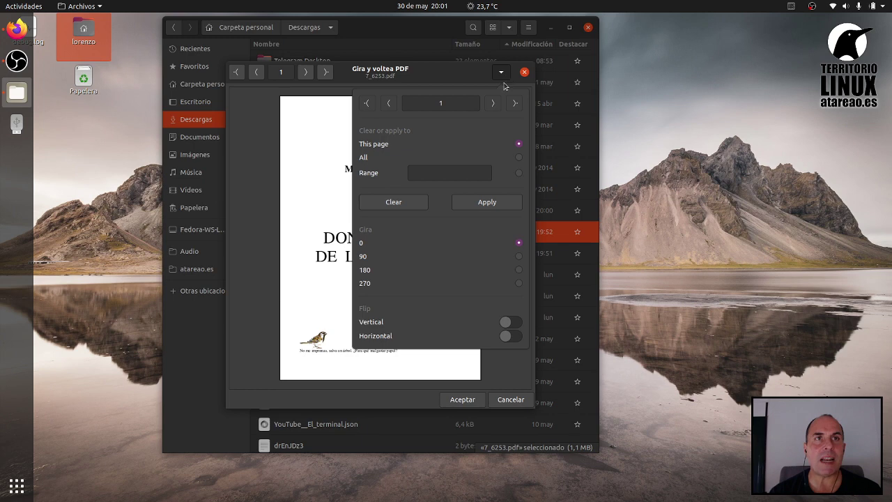
click(492, 104)
click(492, 104)
click(492, 105)
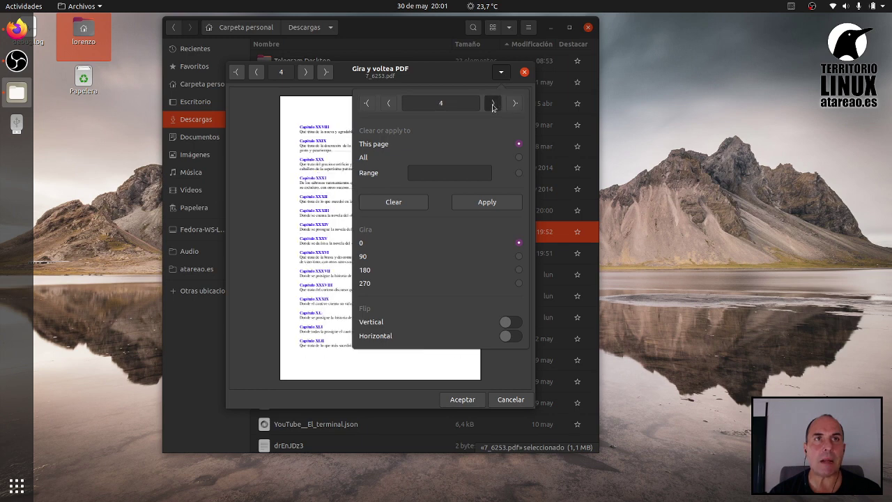
click(492, 104)
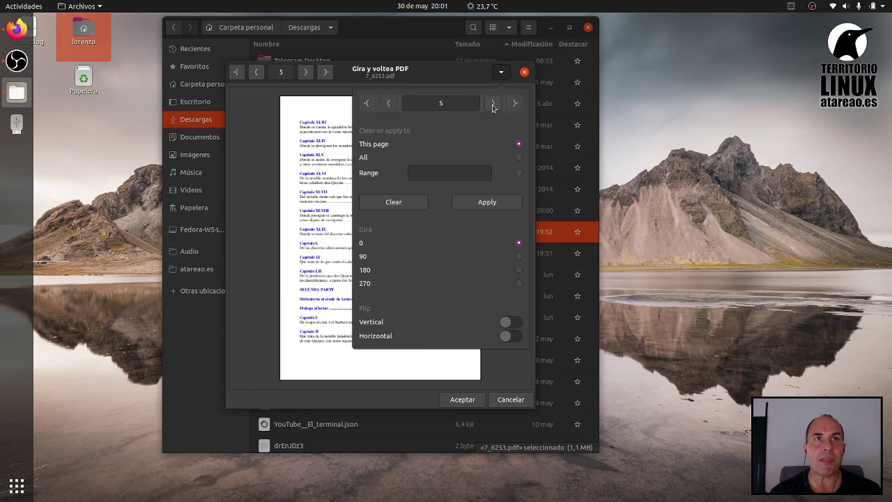
Rotate only page 5 by 90 degrees and accept the change to generate the rotated PDF
click(519, 257)
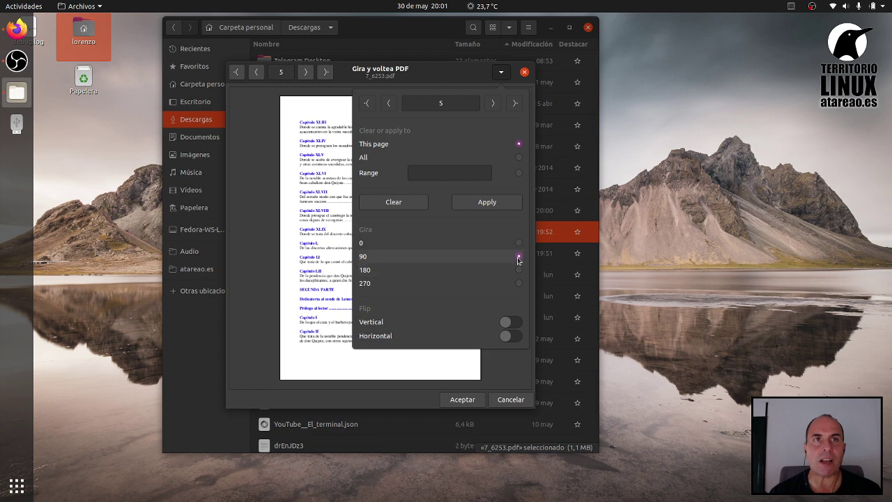
click(492, 207)
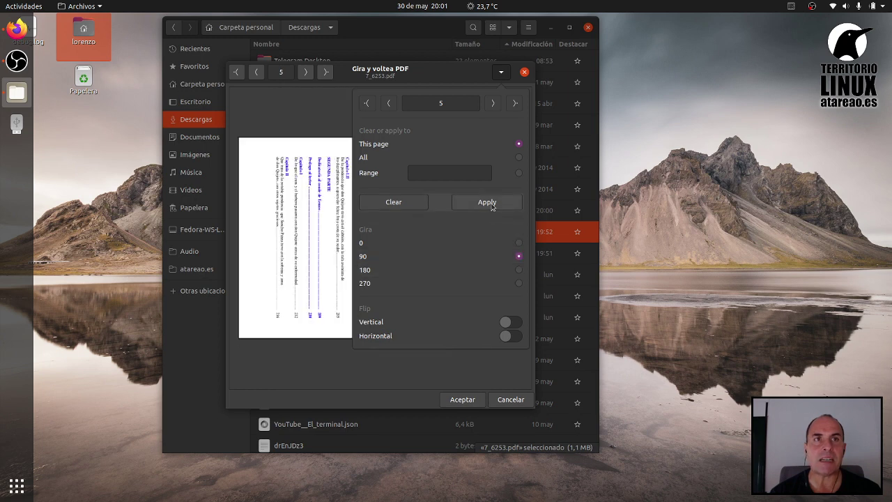
click(474, 398)
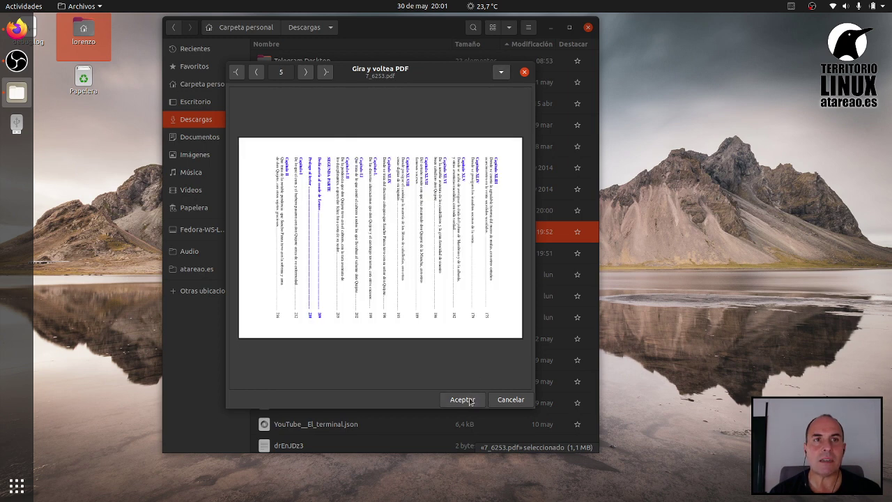
click(472, 400)
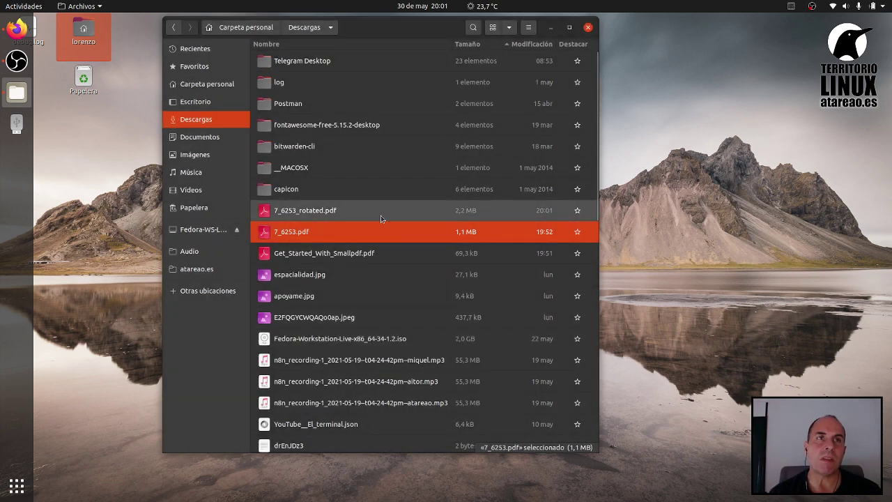
Open 7_6253_rotated.pdf in Visor de documentos, compare page 5 with pages 4, 3 and 2, and close it
double_click(379, 210)
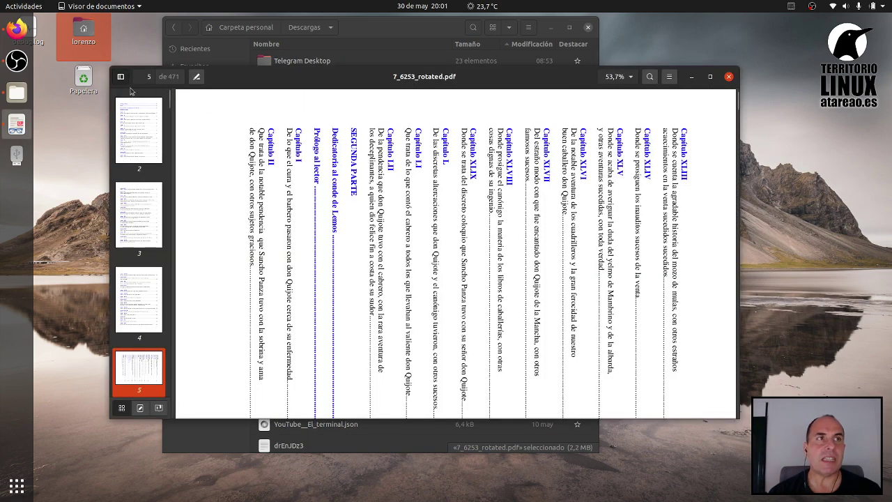
click(149, 306)
click(134, 232)
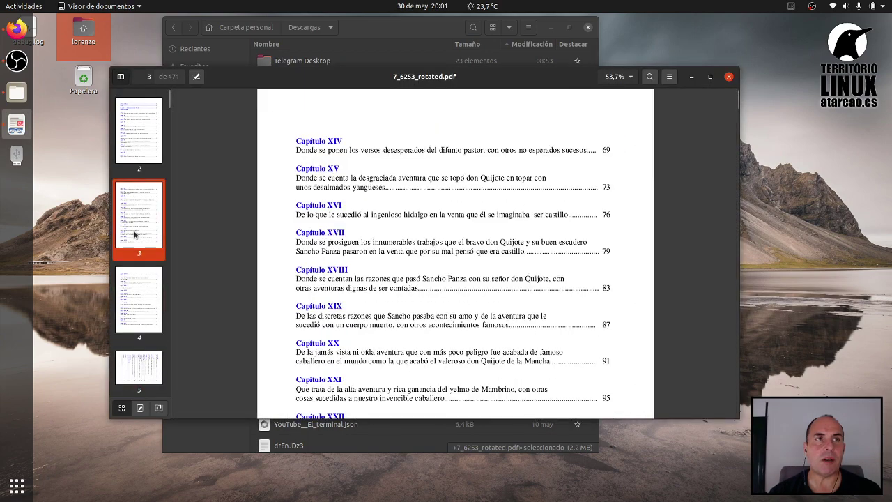
click(140, 134)
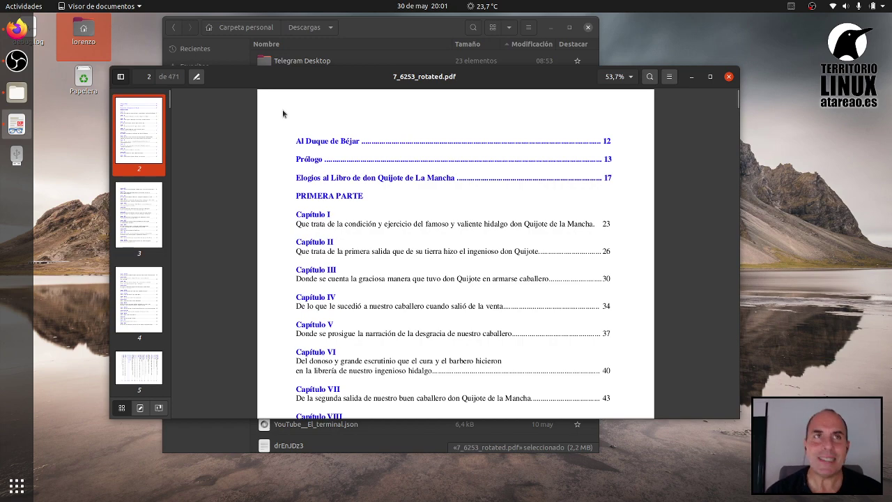
click(730, 78)
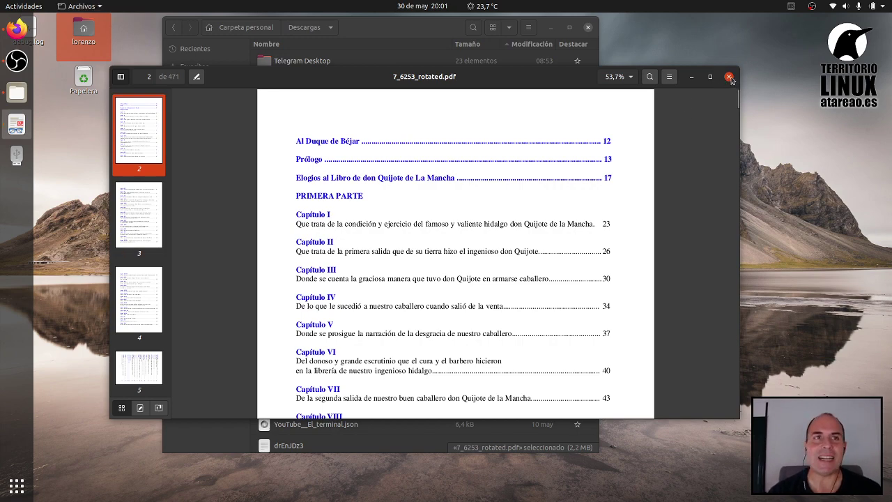
Delete 7_6253_rotated.pdf from Descargas
right_click(307, 216)
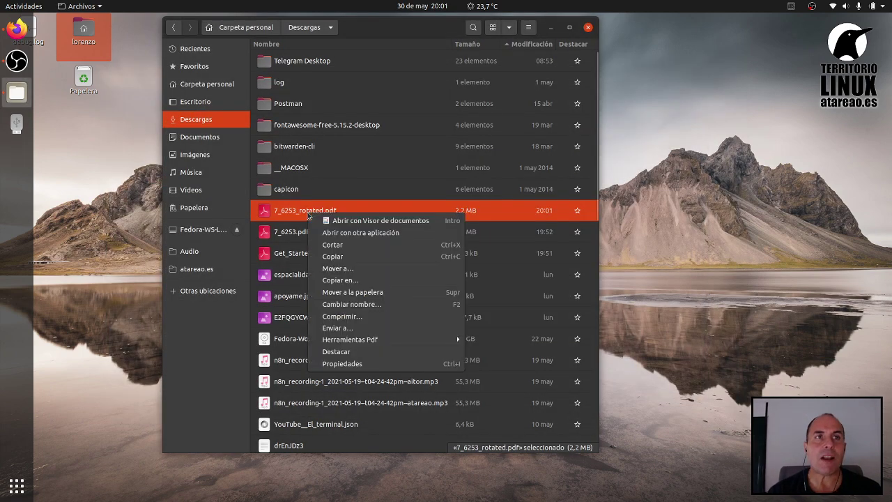
click(290, 223)
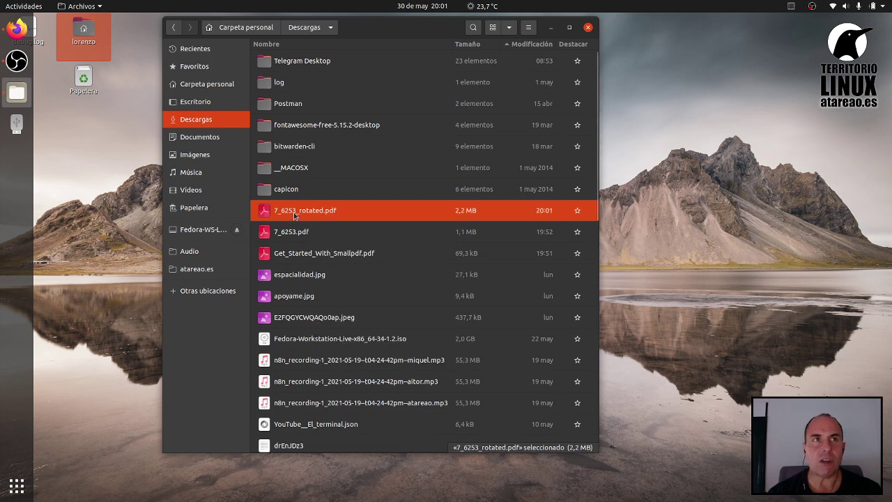
key(Delete)
Open 7_6253.pdf in the Gira y voltea tool, flip only page 1 vertically and compare it with page 2
right_click(294, 213)
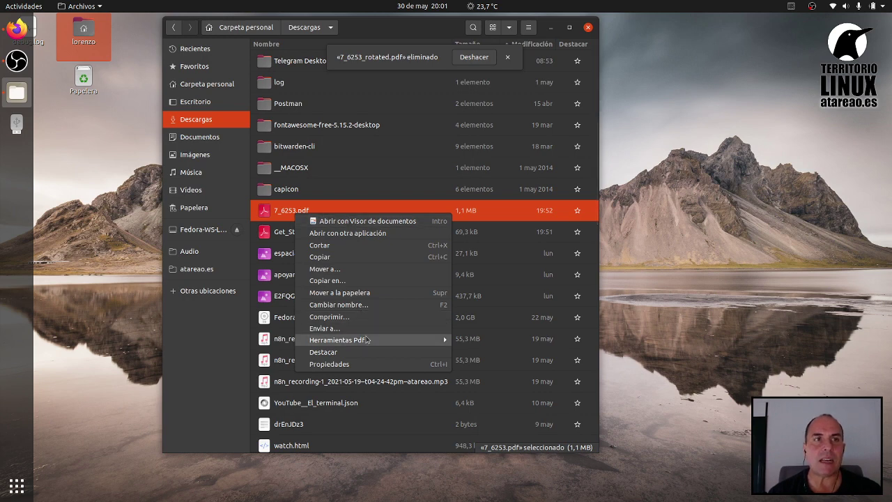
click(479, 311)
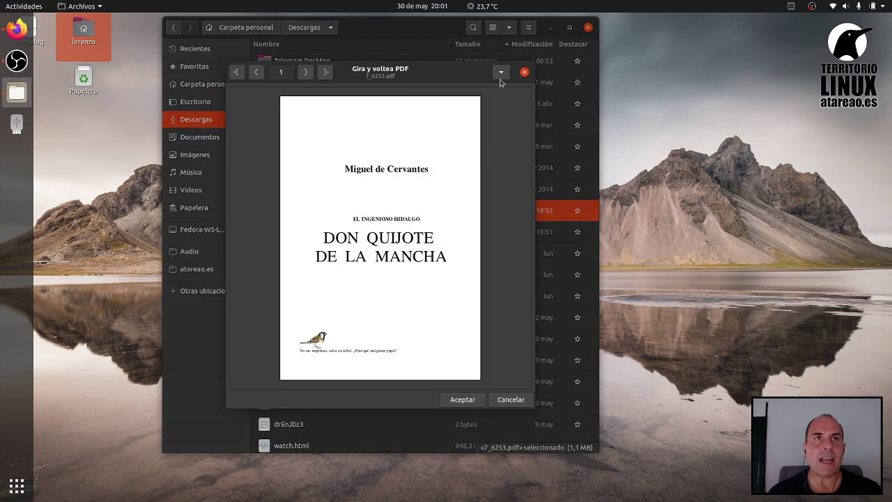
click(501, 73)
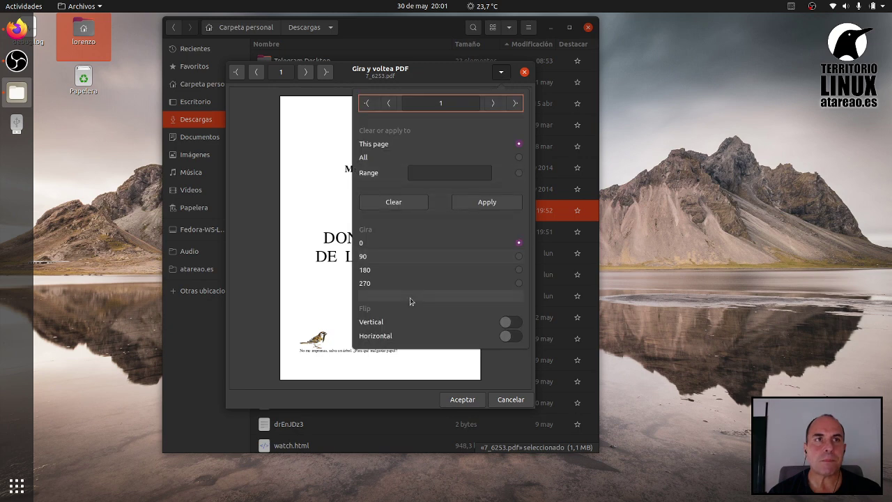
click(511, 325)
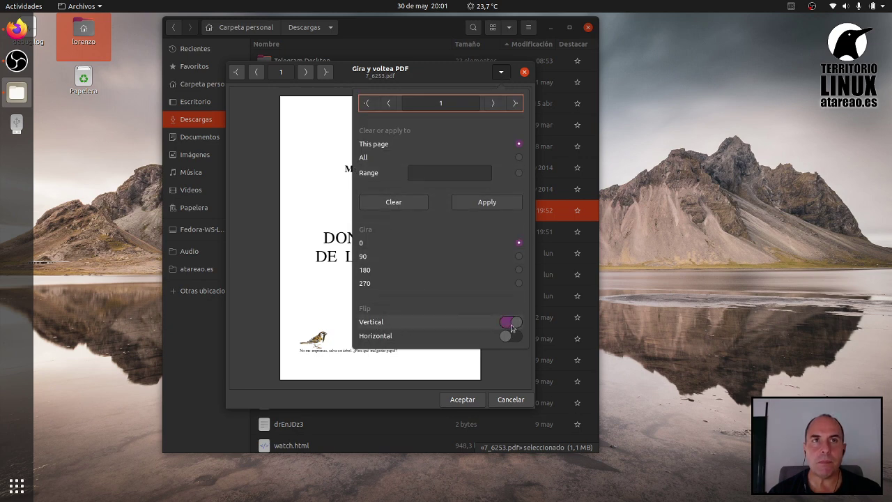
click(485, 202)
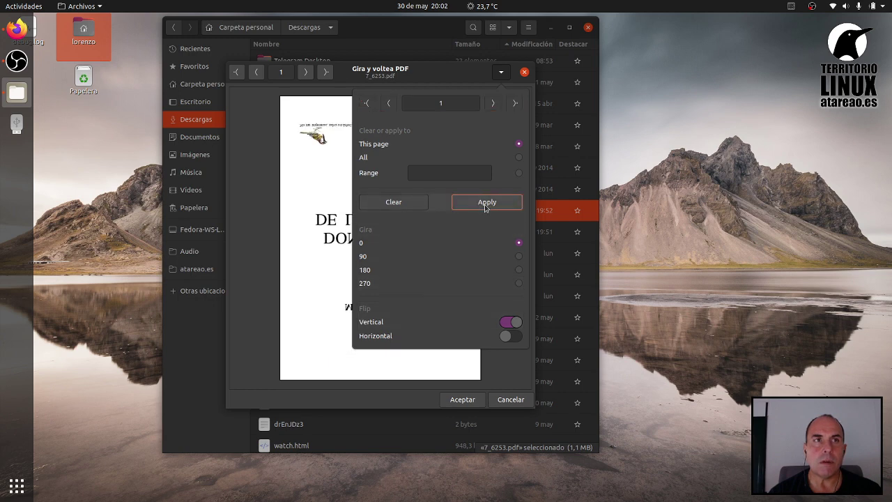
click(253, 206)
click(308, 72)
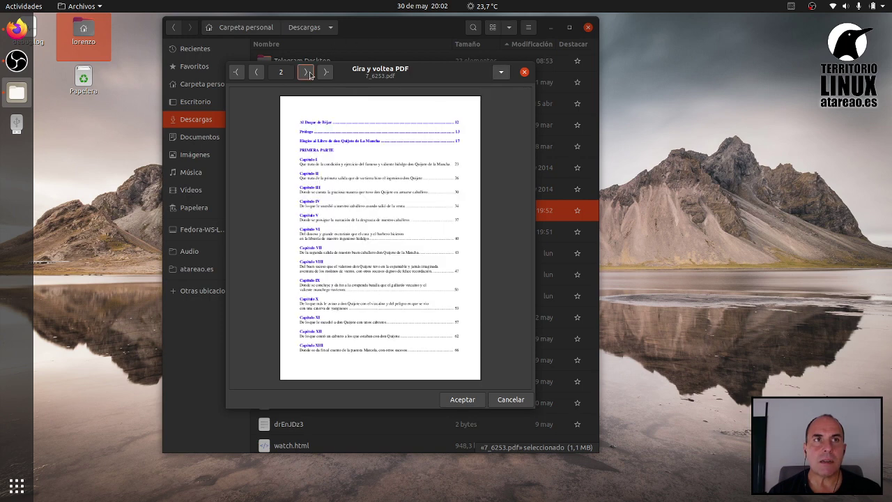
click(257, 73)
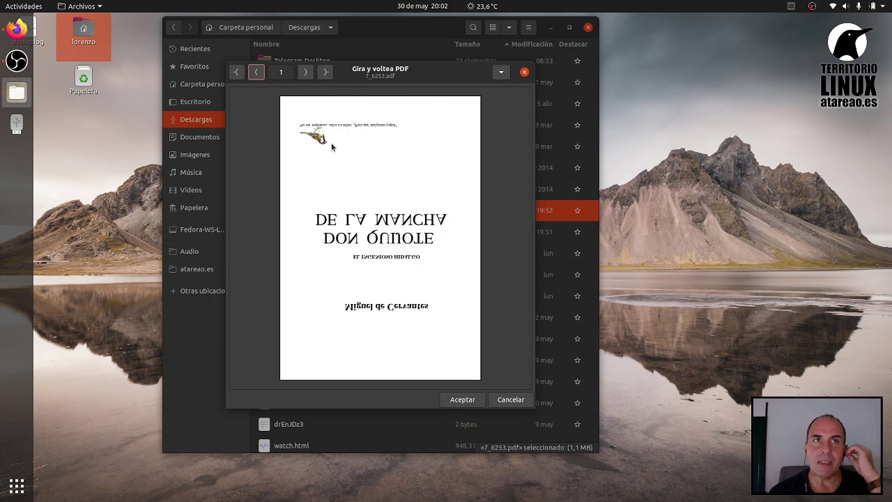
Add a horizontal flip to page 1 on top of the vertical one and apply it
click(501, 73)
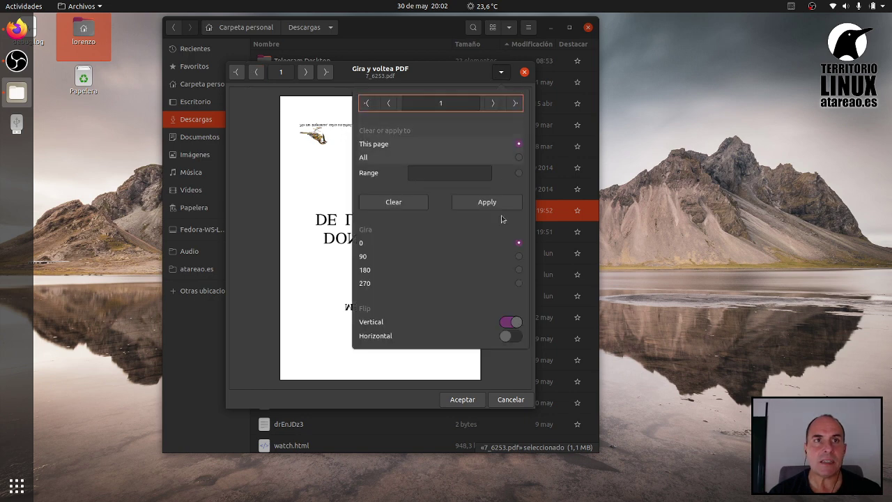
click(513, 337)
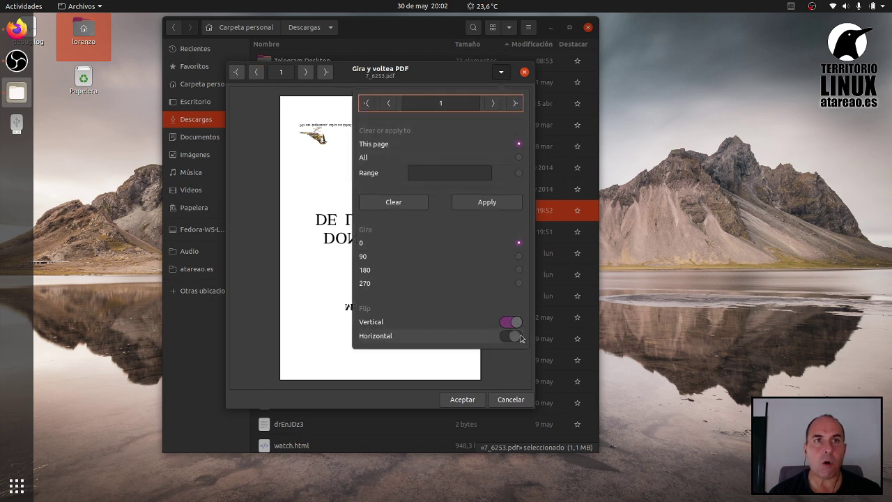
click(490, 202)
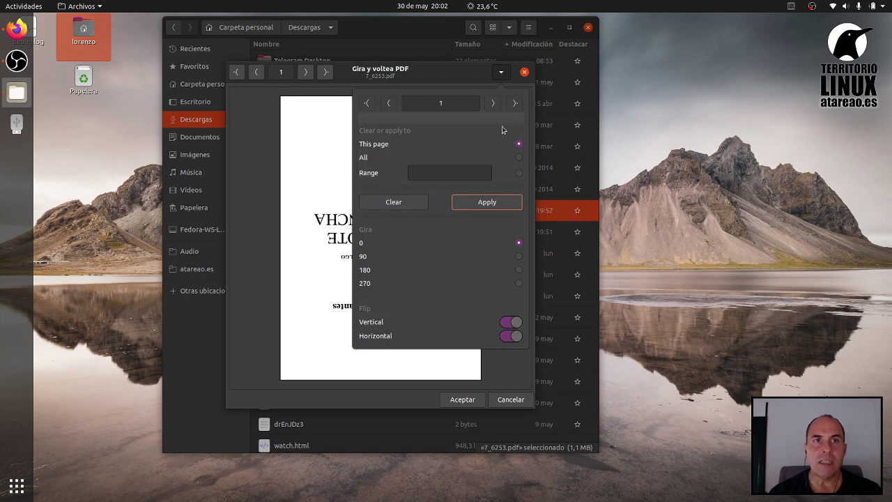
Clear both flips from page 1, look through the following pages and close the tool without generating a file
click(416, 202)
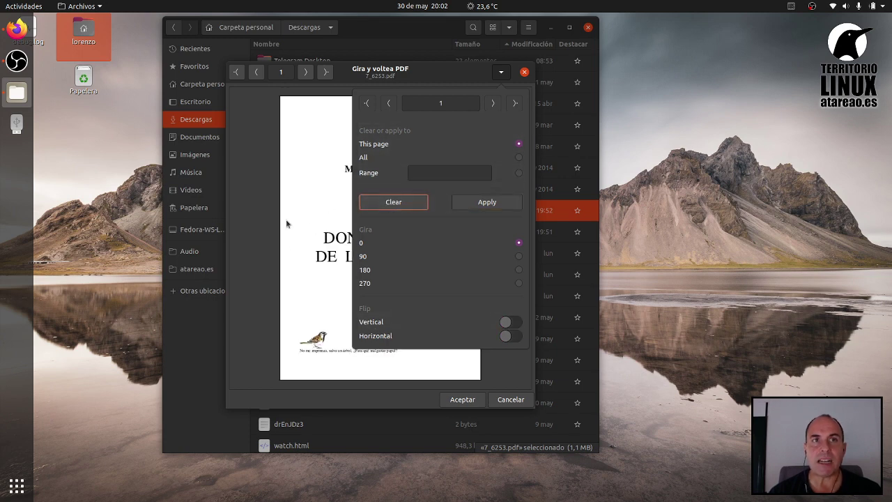
click(255, 72)
click(305, 72)
click(306, 72)
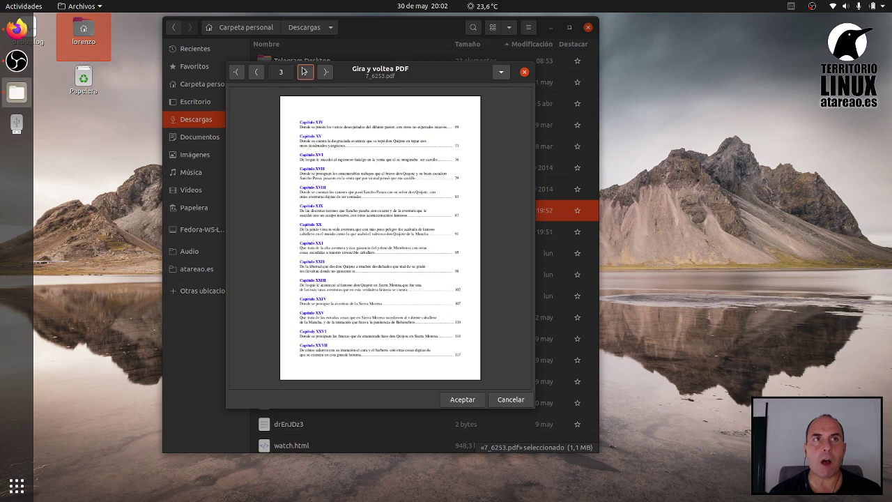
click(305, 72)
click(306, 72)
click(255, 78)
click(256, 78)
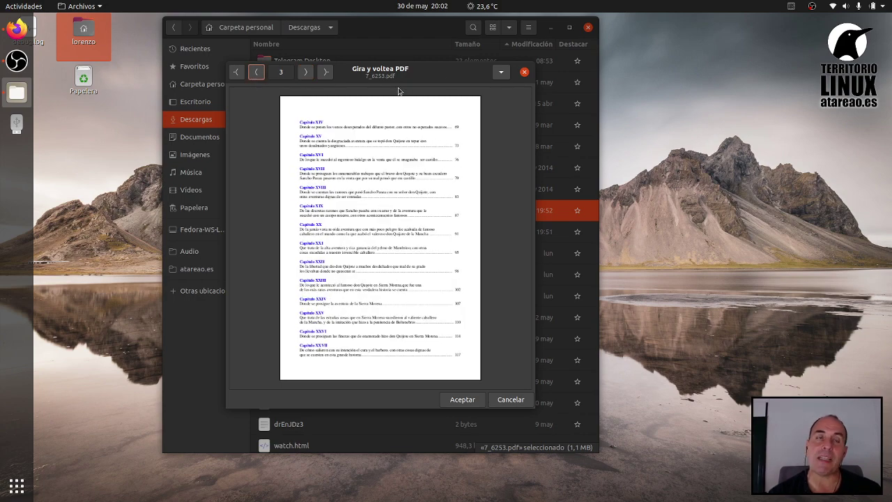
click(524, 71)
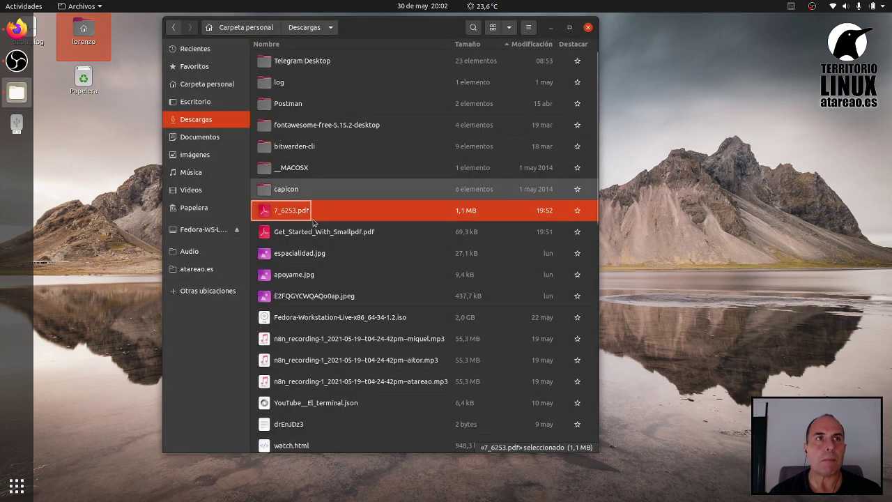
Open 7_6253.pdf in the Marca de agua tool and show its watermark options
right_click(293, 221)
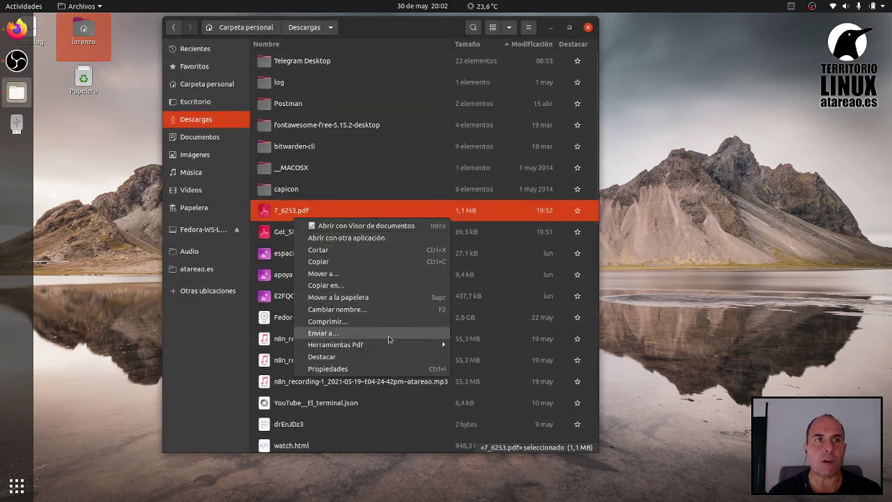
mouse_move(394, 347)
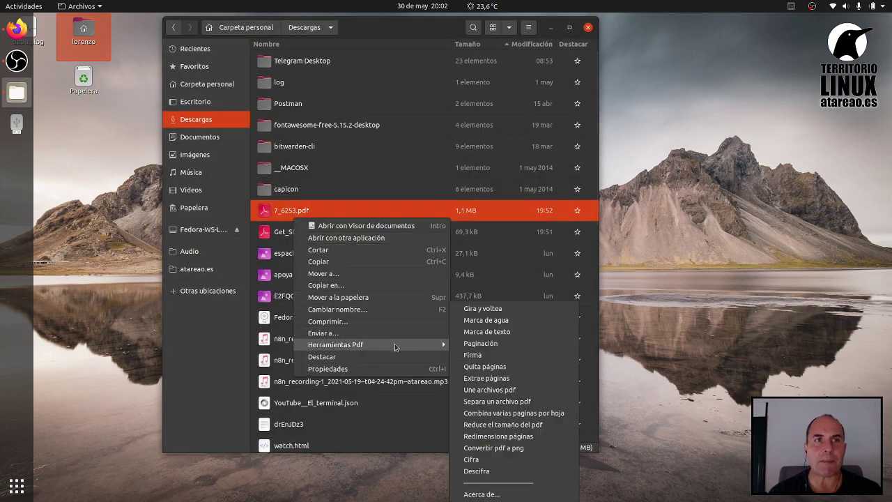
click(501, 321)
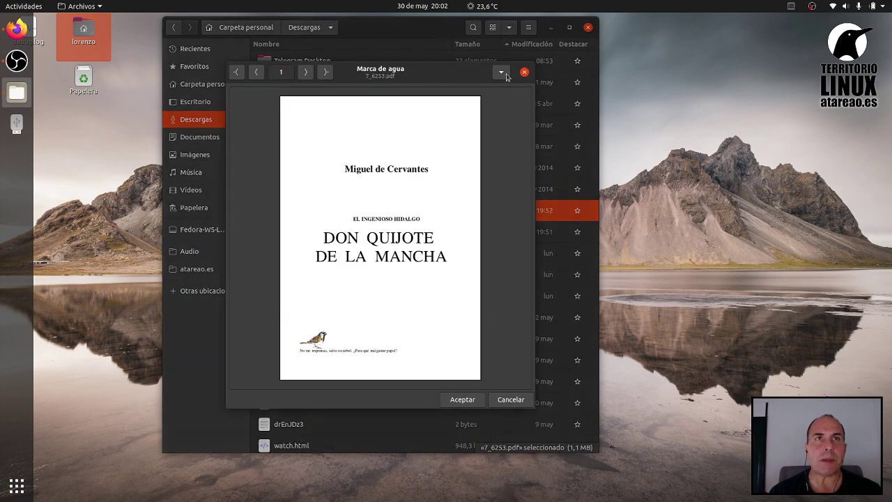
click(504, 74)
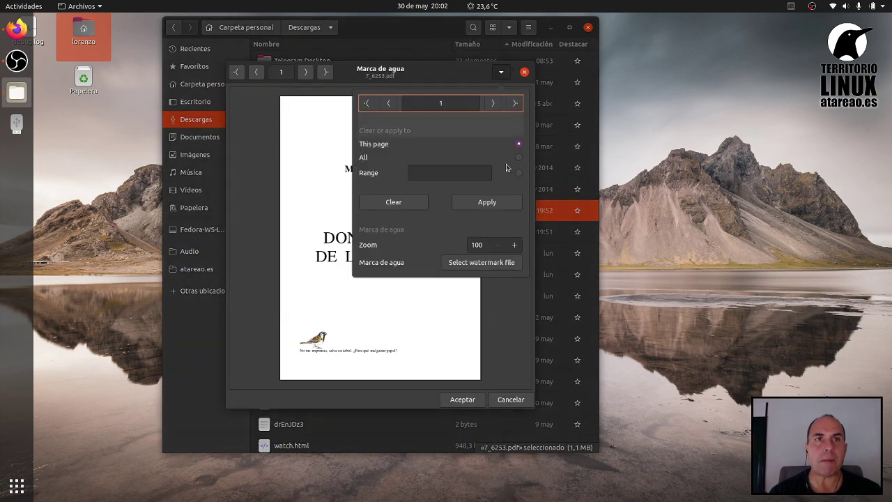
Choose the 640x640 portrait PNG from the atareao.es branding folder as the watermark image
click(491, 262)
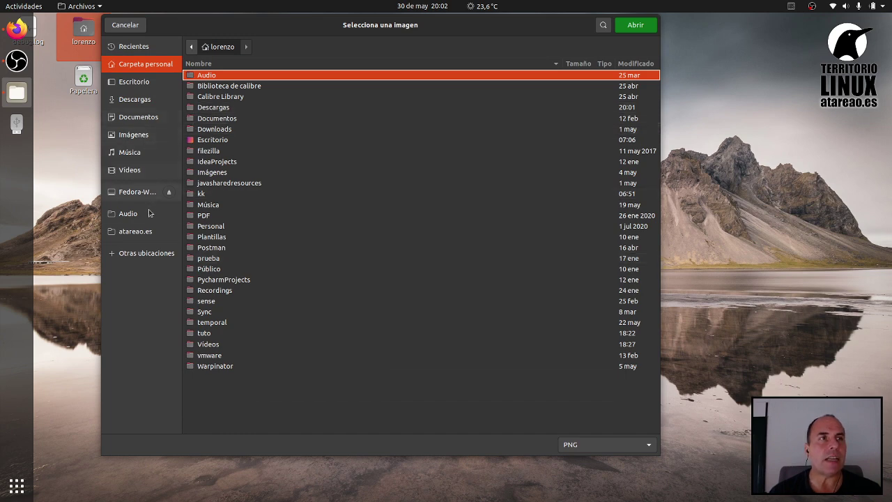
click(148, 231)
click(225, 89)
double_click(225, 88)
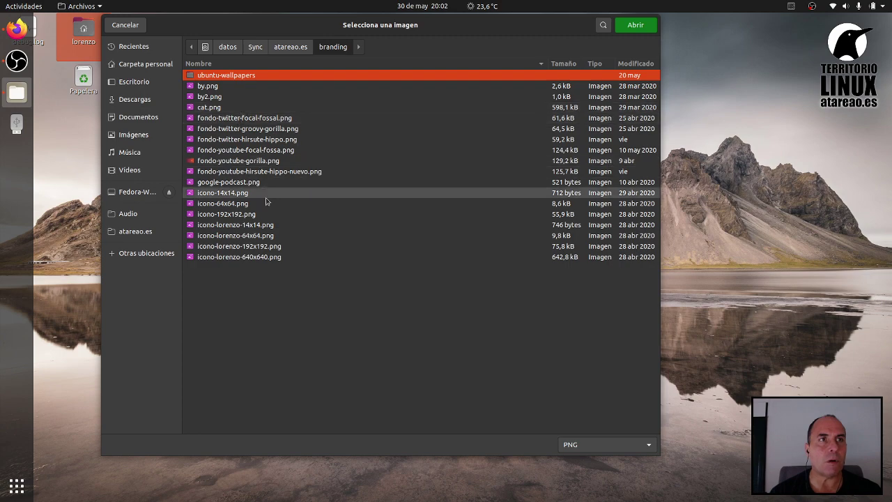
click(280, 258)
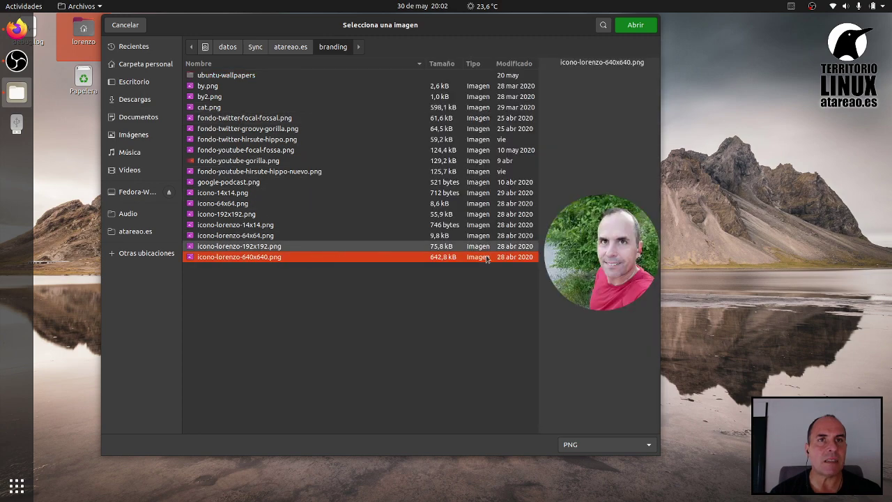
click(639, 24)
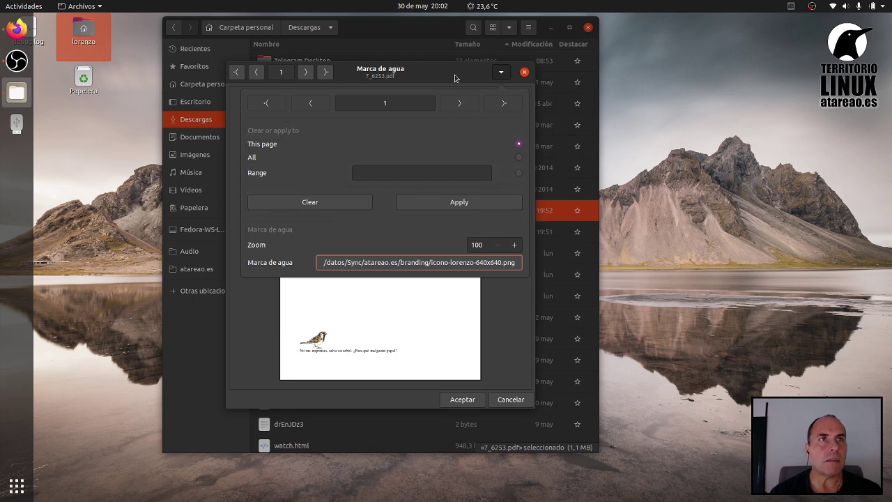
Place the watermark on page 1, trying several positions and leaving it in the page's upper-right corner
click(420, 319)
click(354, 261)
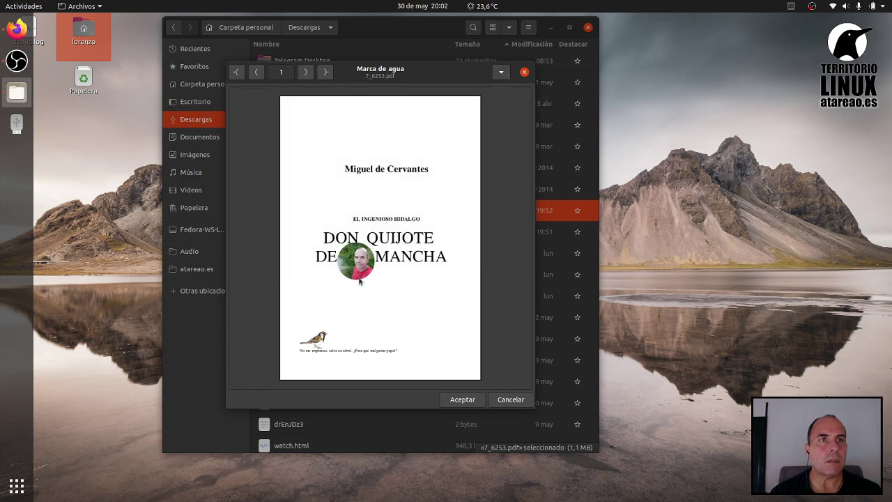
click(407, 298)
click(465, 286)
click(377, 185)
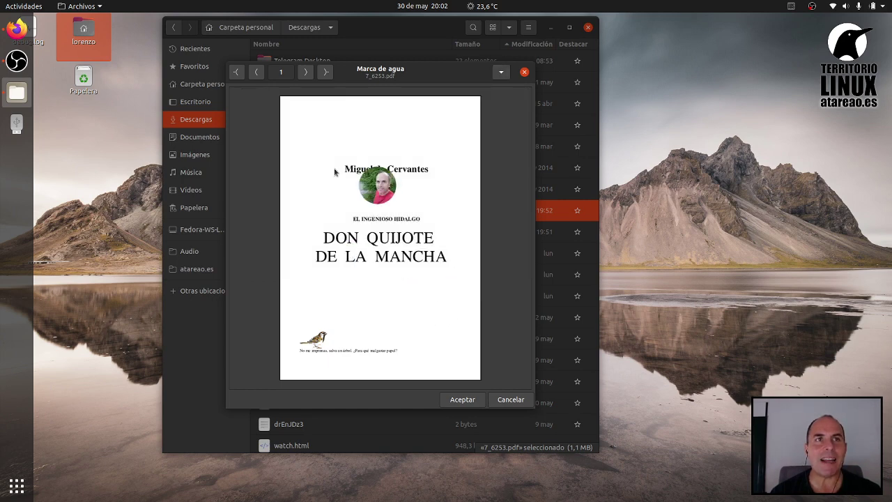
click(306, 127)
click(302, 187)
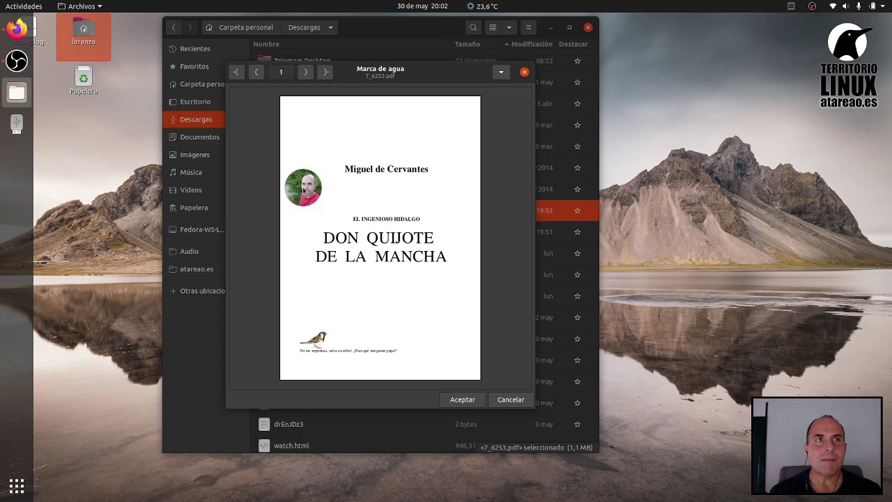
click(301, 114)
click(305, 161)
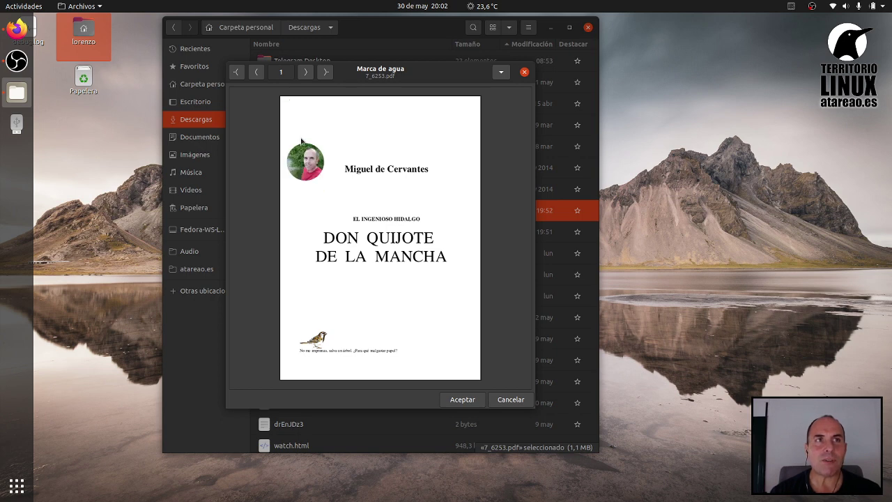
click(301, 140)
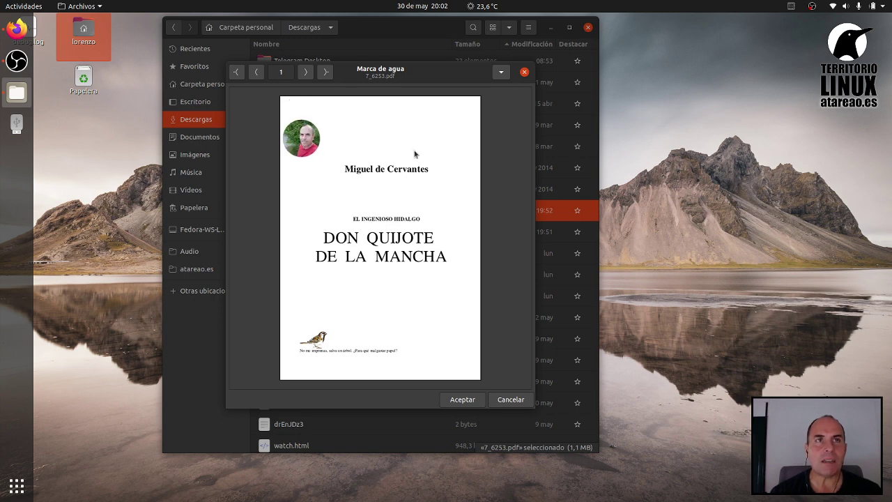
click(458, 120)
click(446, 147)
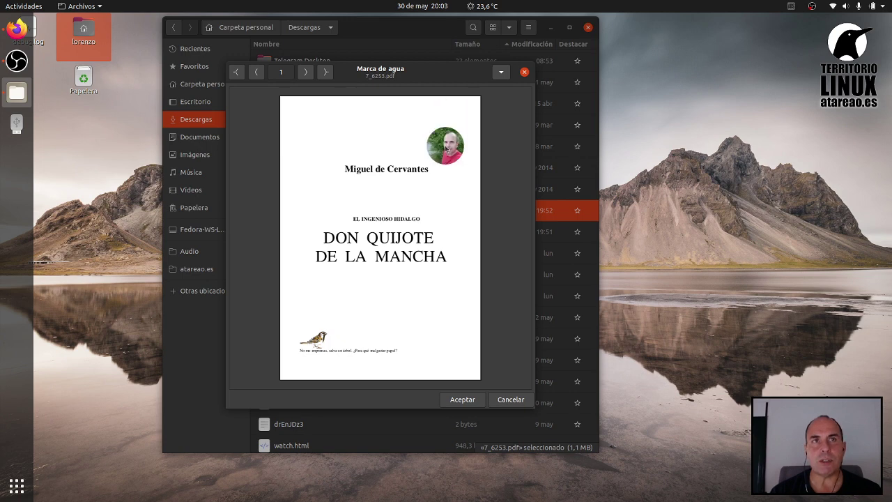
Apply the watermark to all pages and accept the change to generate the watermarked PDF
click(503, 73)
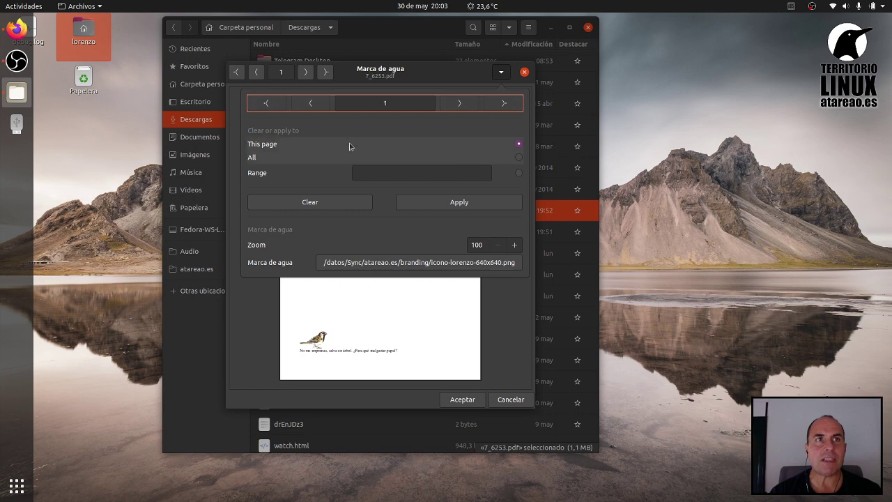
click(518, 158)
click(500, 208)
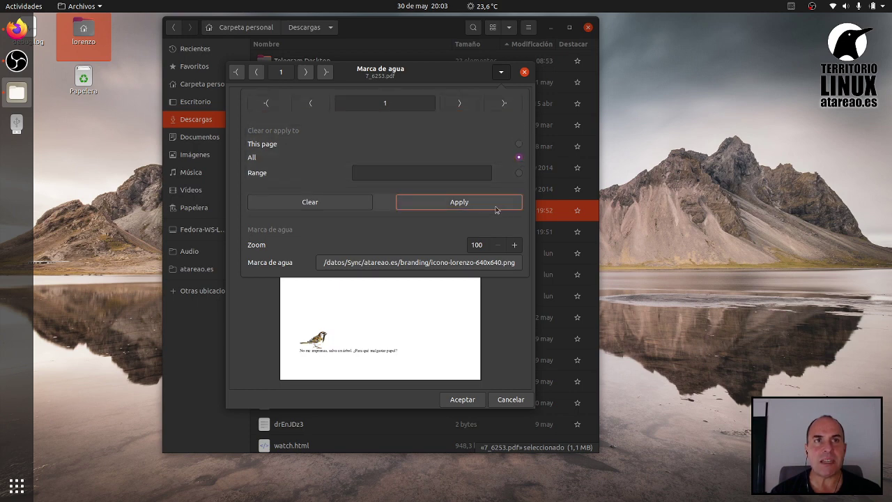
click(502, 388)
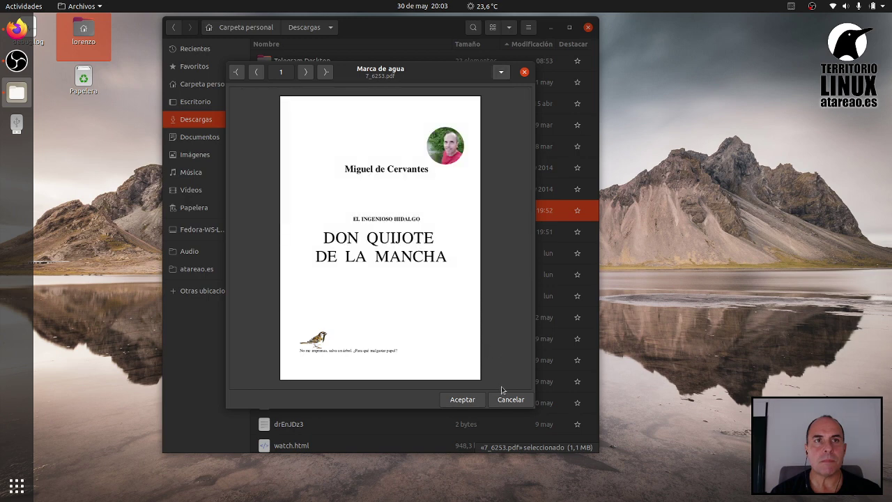
click(478, 401)
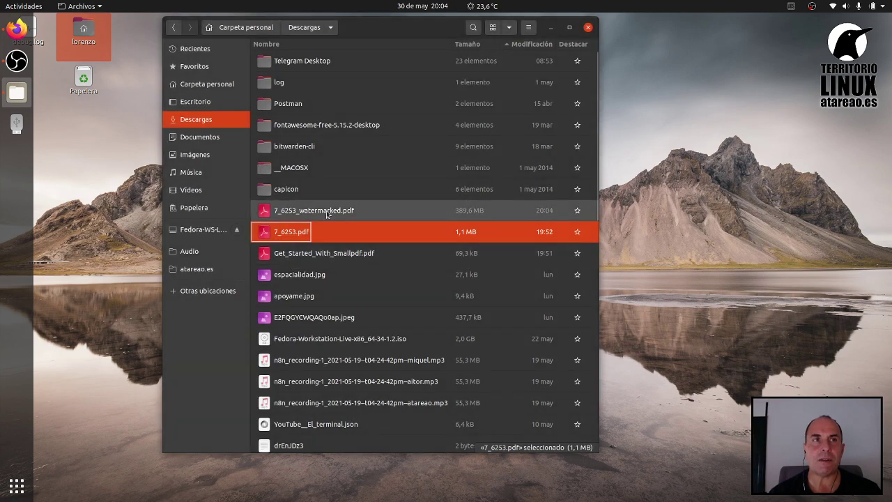
Open 7_6253_watermarked.pdf in Visor de documentos to check the watermark
click(327, 210)
double_click(327, 211)
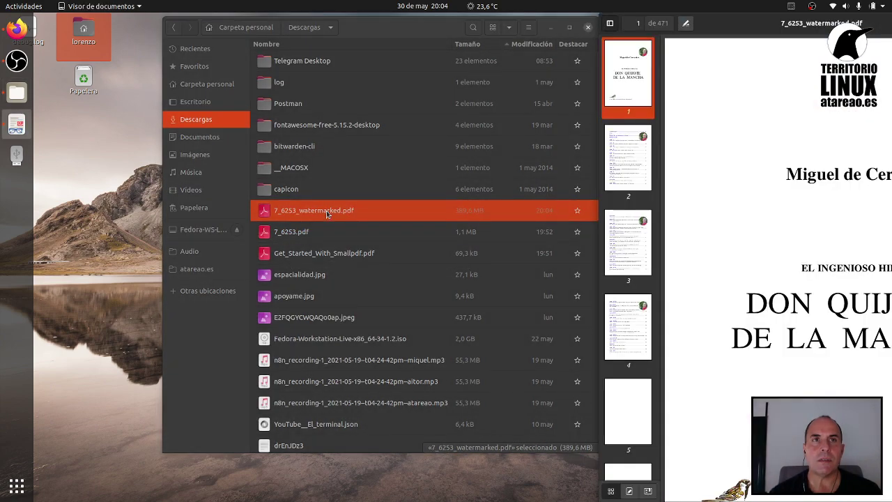
Look through several pages of 7_6253_watermarked.pdf, including pages 3, 10 and 357, to check the watermark, and close the document
drag(743, 19, 297, 15)
click(182, 240)
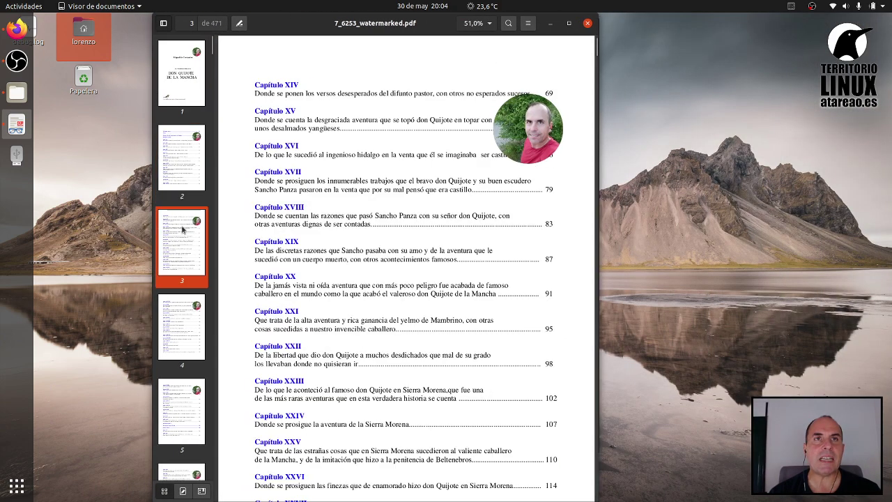
scroll(178, 301, down, 5)
click(179, 292)
scroll(176, 286, down, 5)
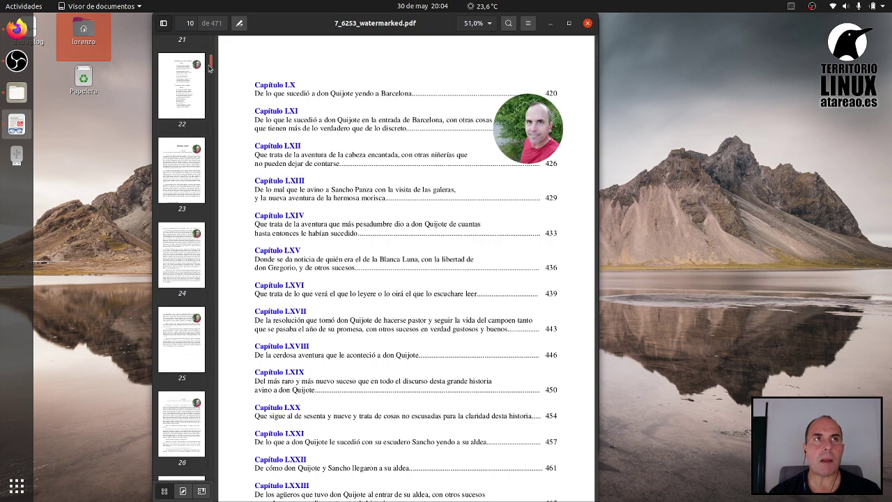
drag(211, 66, 207, 386)
click(189, 325)
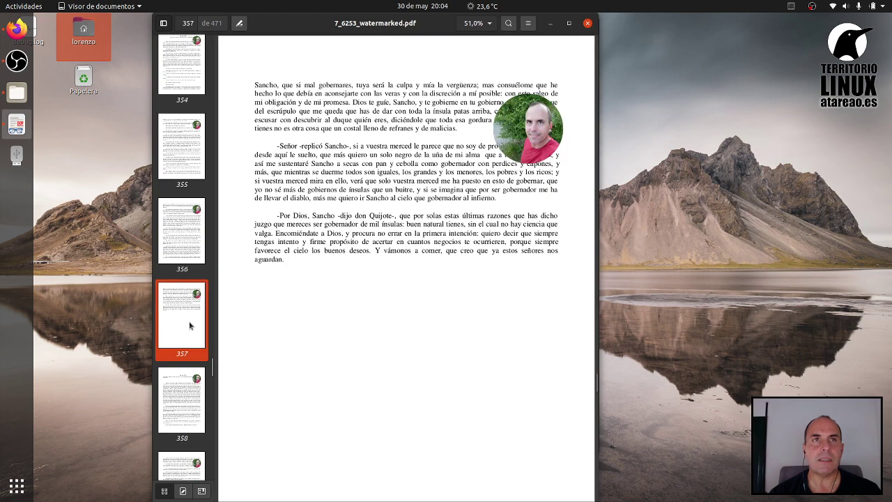
click(587, 23)
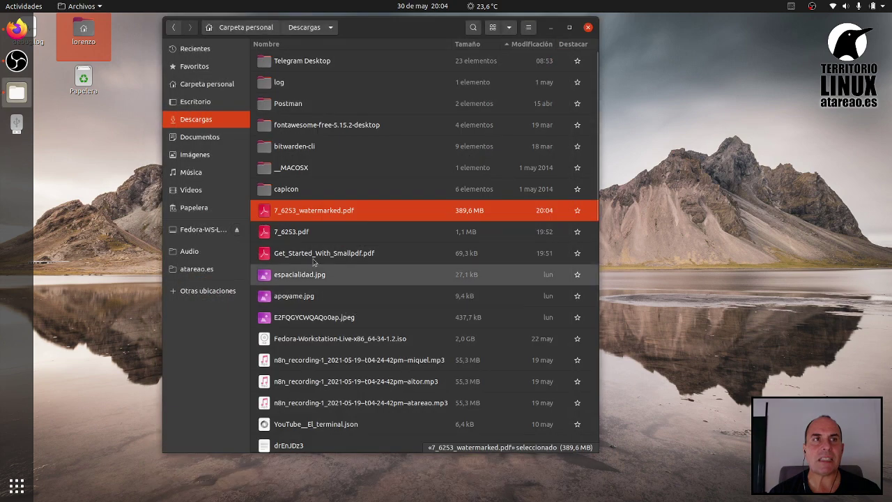
Try to reduce the size of 7_6253_watermarked.pdf with image resolution 100 and the suffix _reduced, and close the progress dialog
right_click(492, 206)
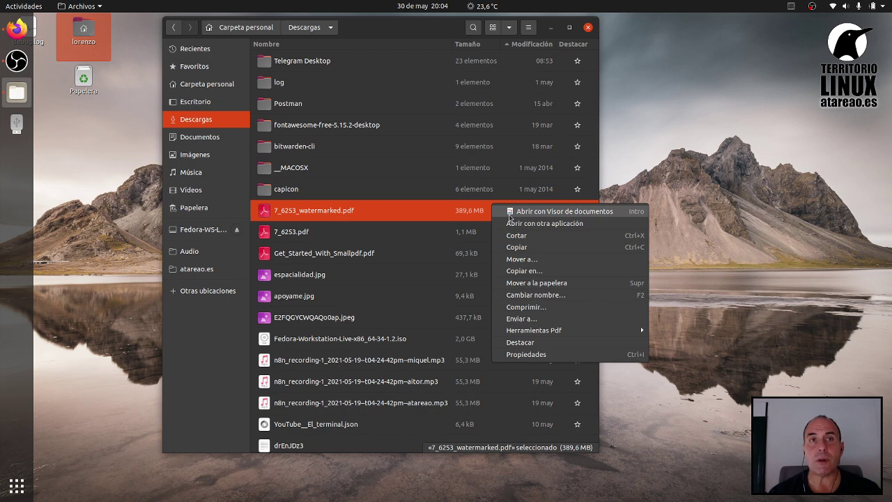
click(388, 209)
right_click(387, 210)
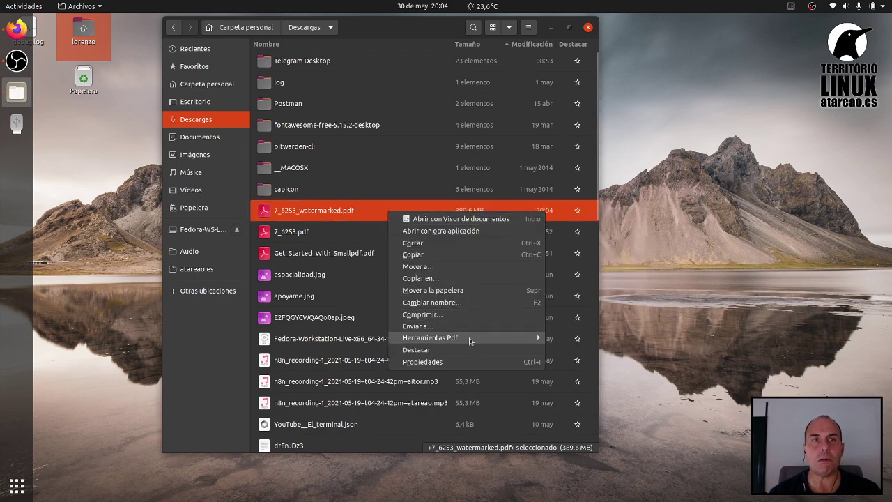
mouse_move(470, 341)
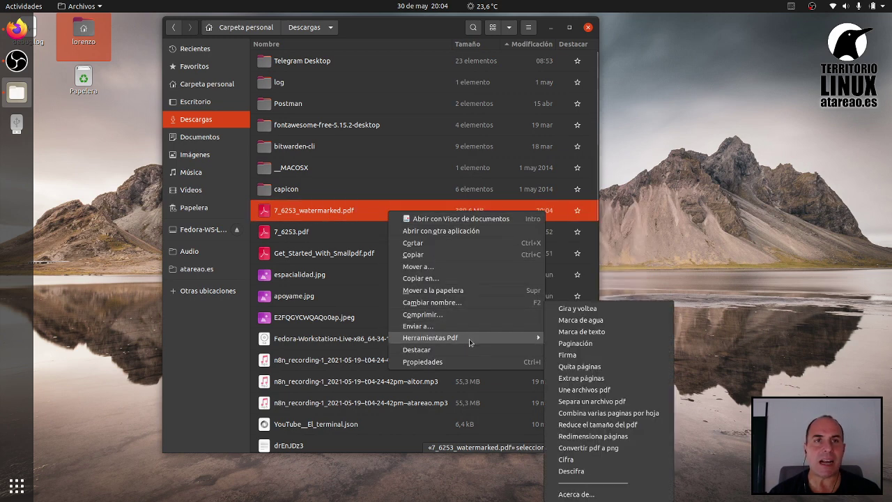
click(645, 426)
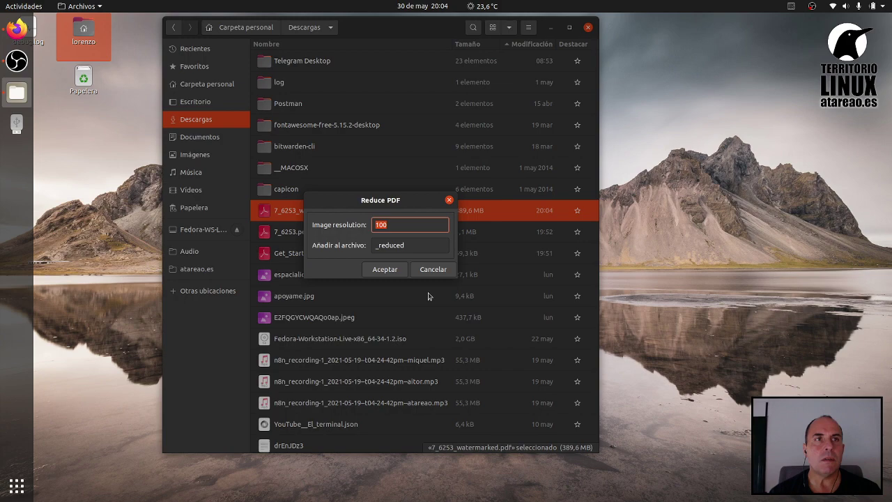
click(392, 272)
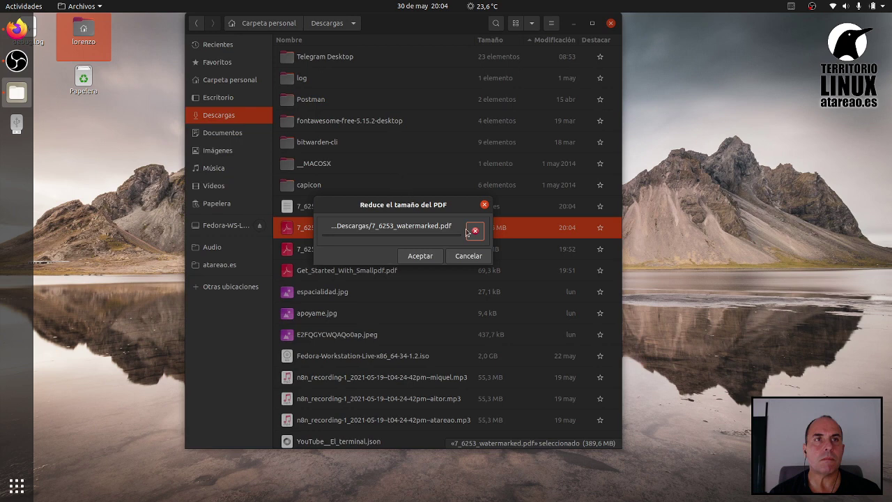
click(432, 257)
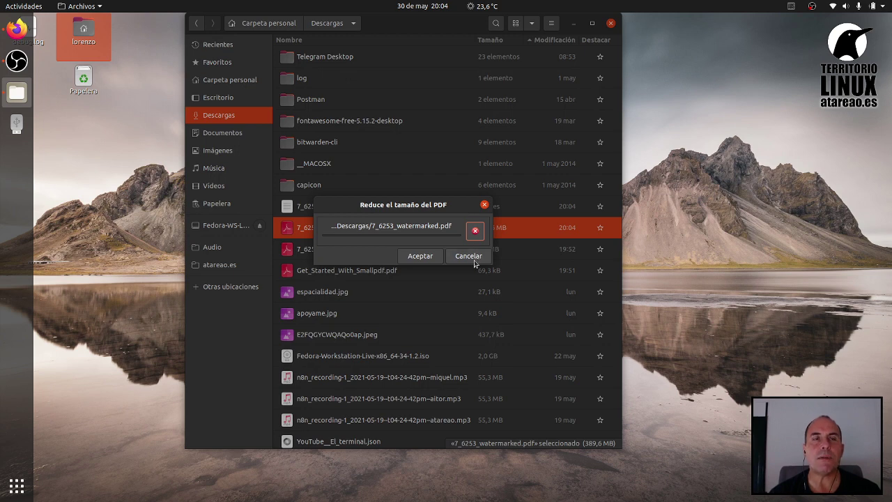
click(485, 204)
click(398, 207)
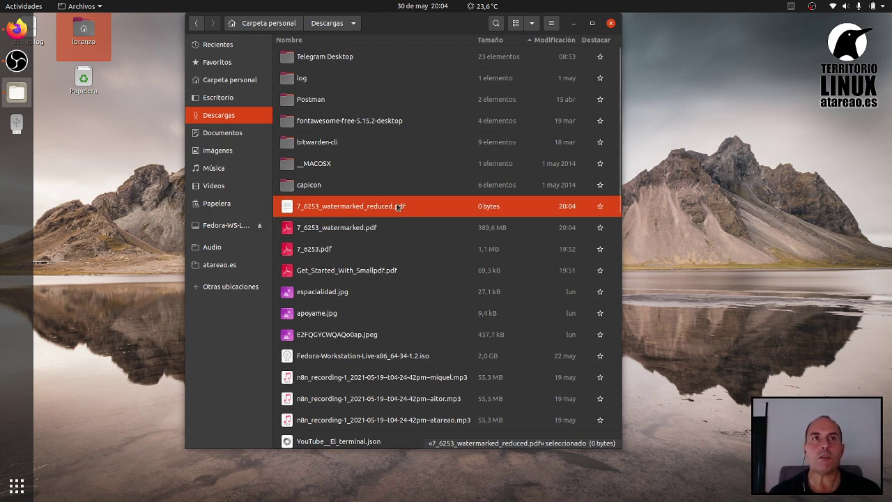
right_click(397, 204)
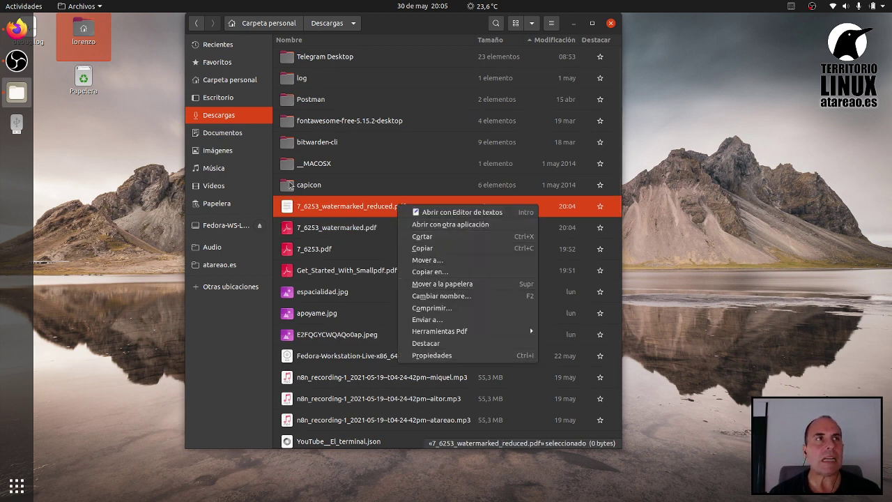
click(112, 105)
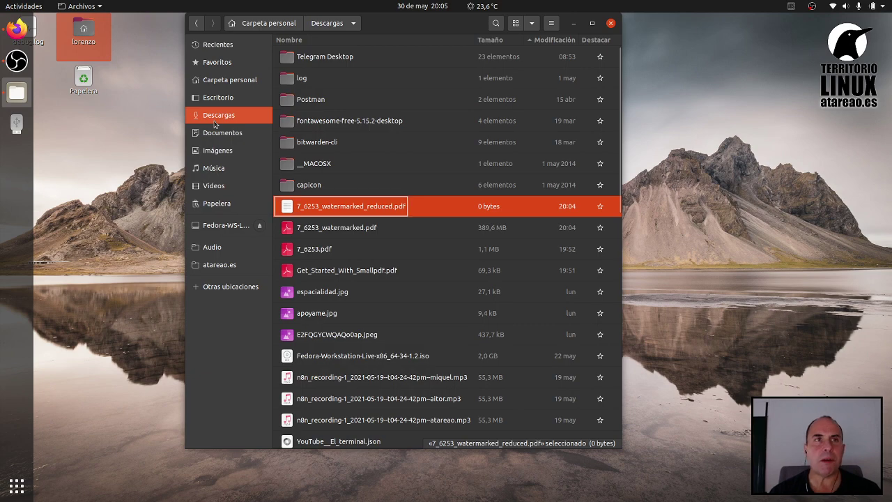
Open a terminal, end the file manager with killall nautilus, and start it again with nautilus
key(ctrl+alt+t)
key(super)
key(super)
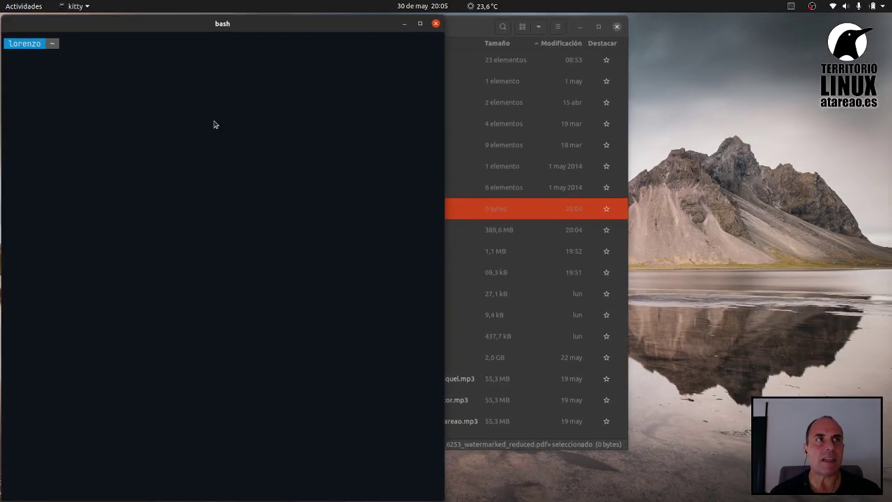
text(kill)
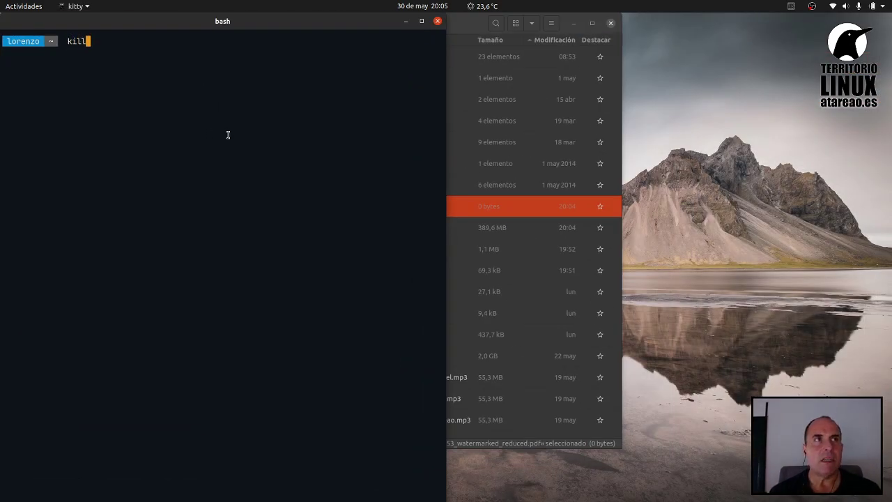
text(all )
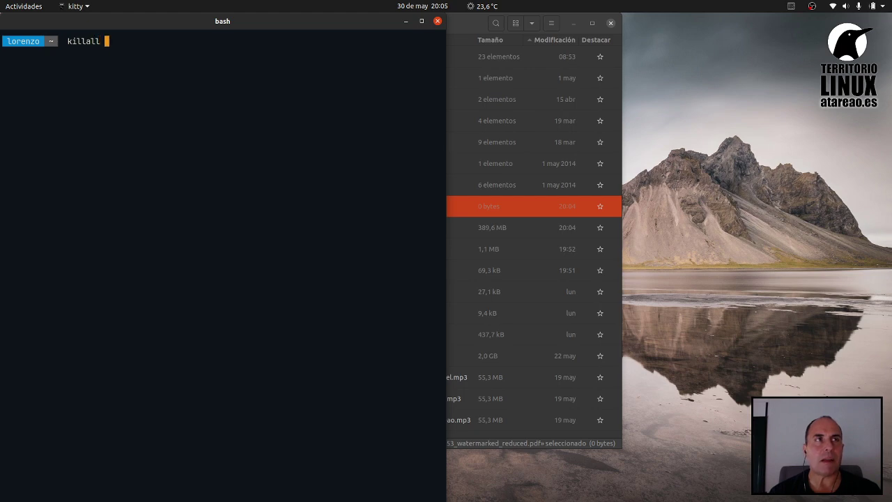
text(nautilus)
key(BackSpace)
key(BackSpace)
key(BackSpace)
text(lus)
key(Return)
text(nautilus)
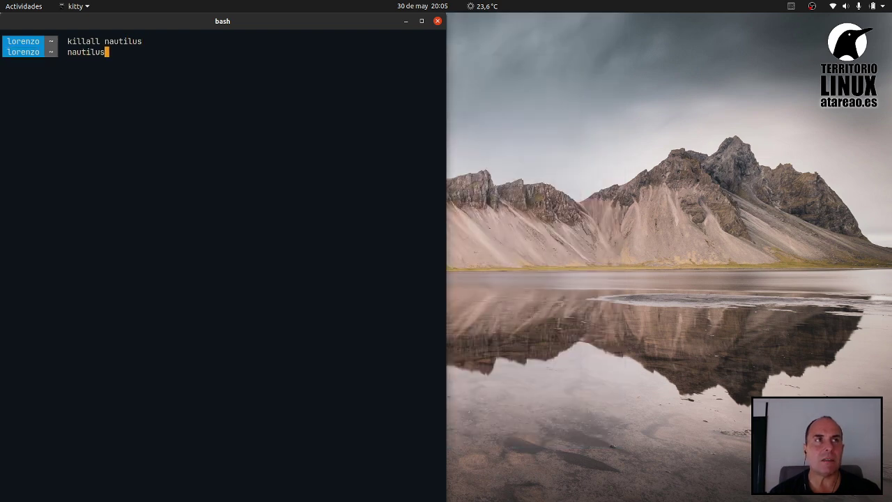
key(Return)
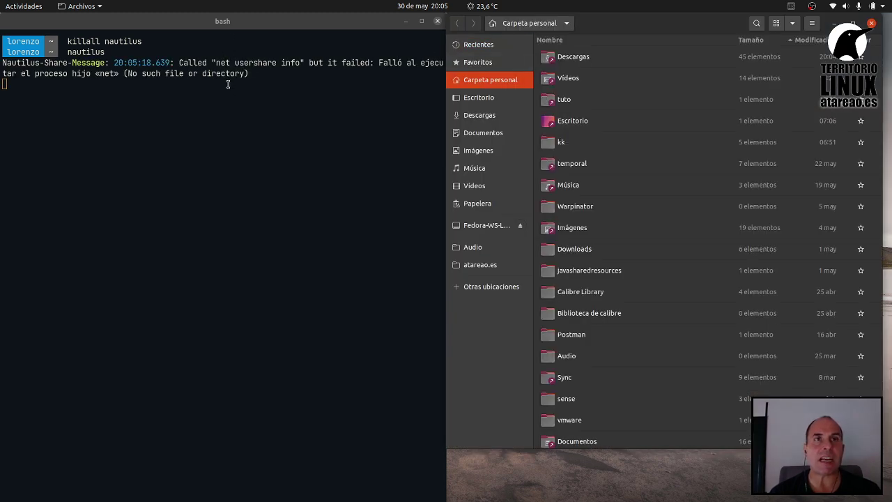
In Descargas, try to reduce the size of 7_6253_watermarked.pdf with image resolution 40 and the suffix _reduced, and dismiss the progress dialog
click(509, 122)
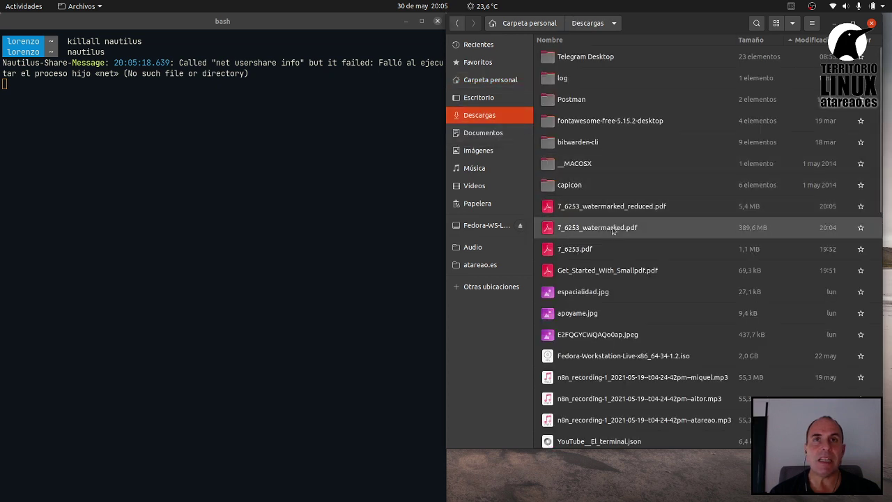
right_click(612, 231)
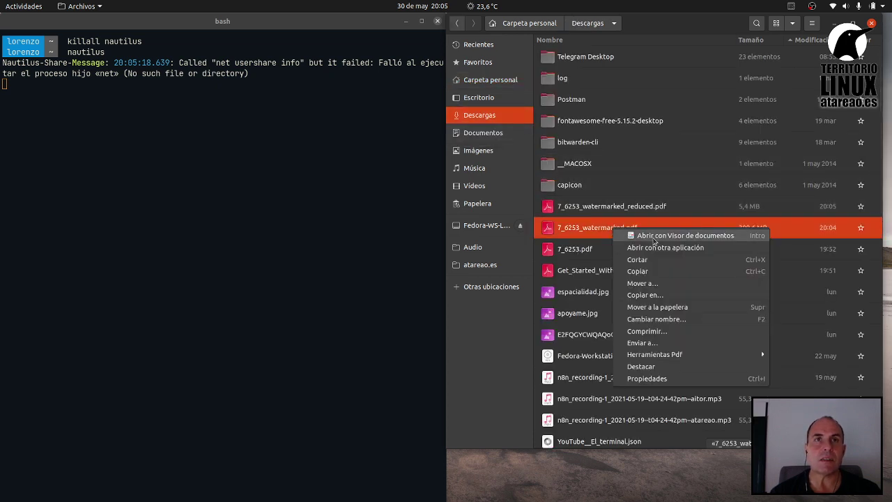
mouse_move(681, 357)
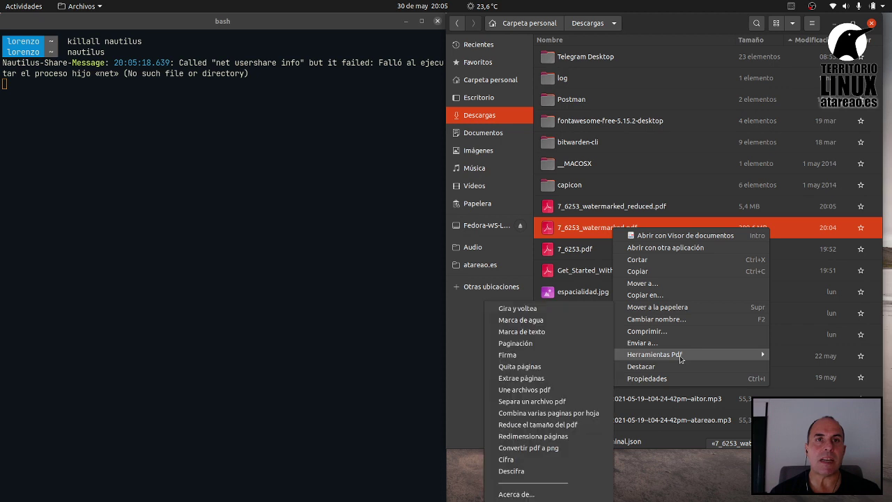
click(562, 424)
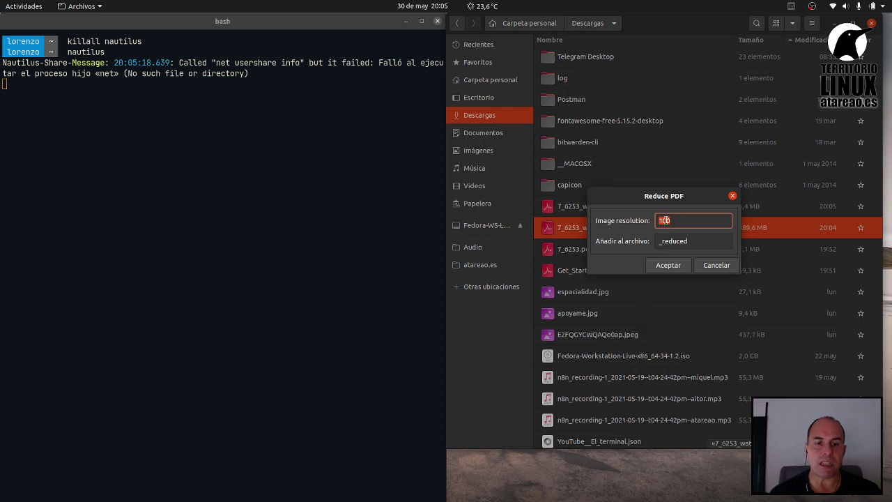
text(40)
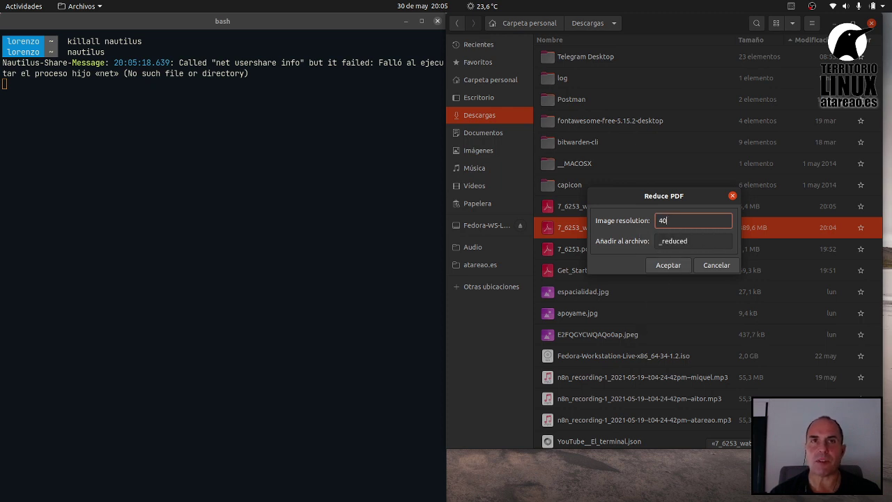
click(679, 267)
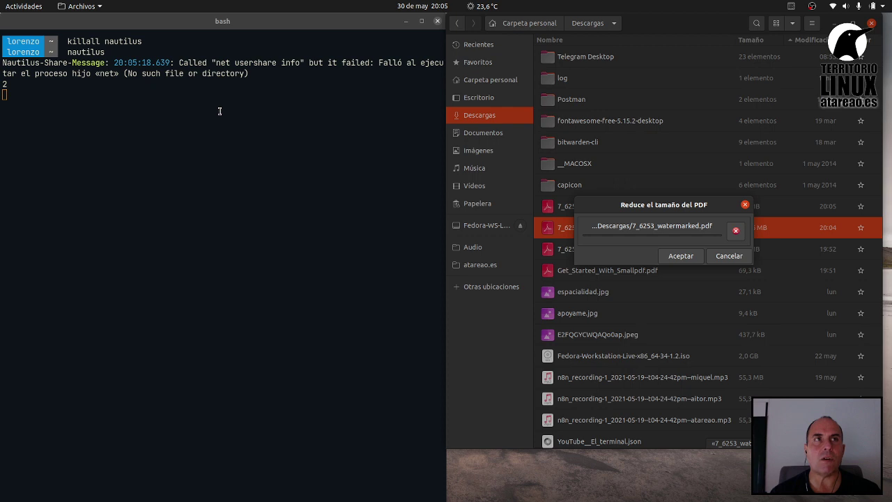
click(3, 81)
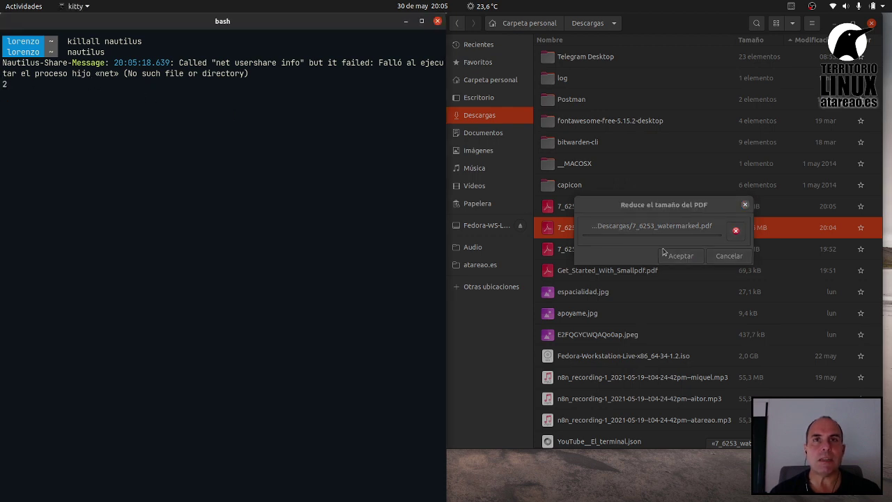
click(728, 256)
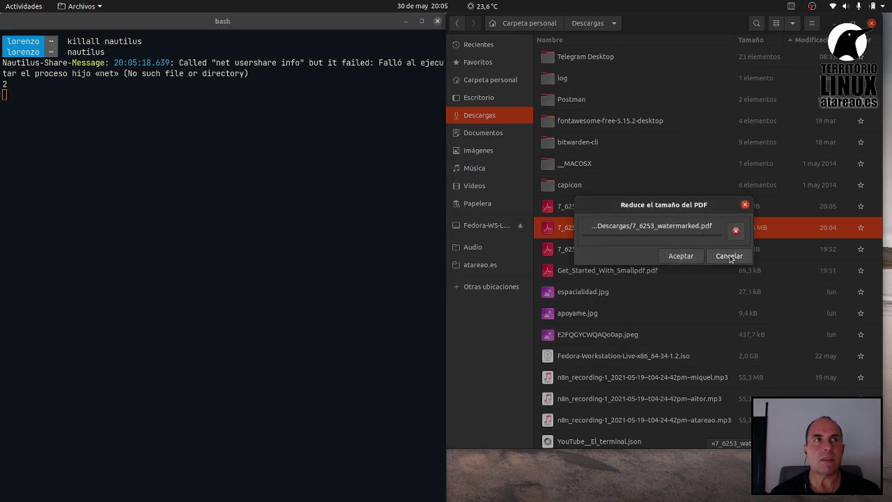
click(745, 205)
Open 7_6253_watermarked_reduced.pdf to check it, close the viewer, and delete both that file and 7_6253_watermarked.pdf
double_click(719, 206)
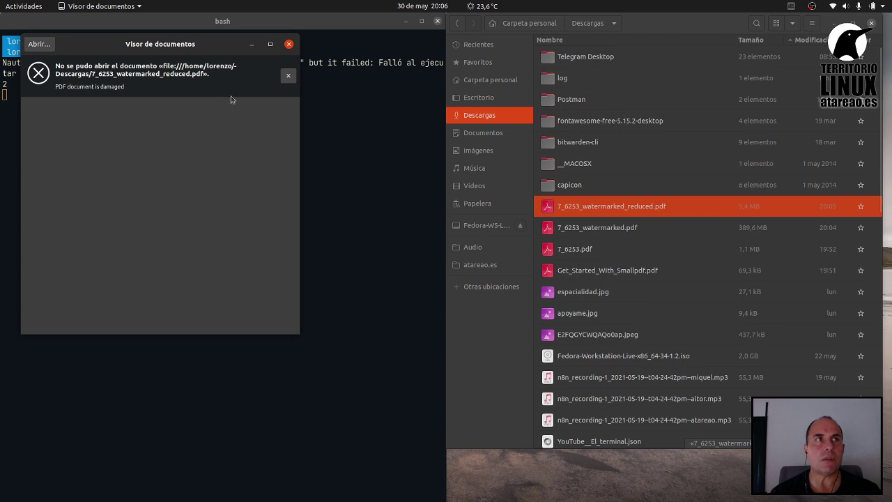
click(289, 45)
click(639, 229)
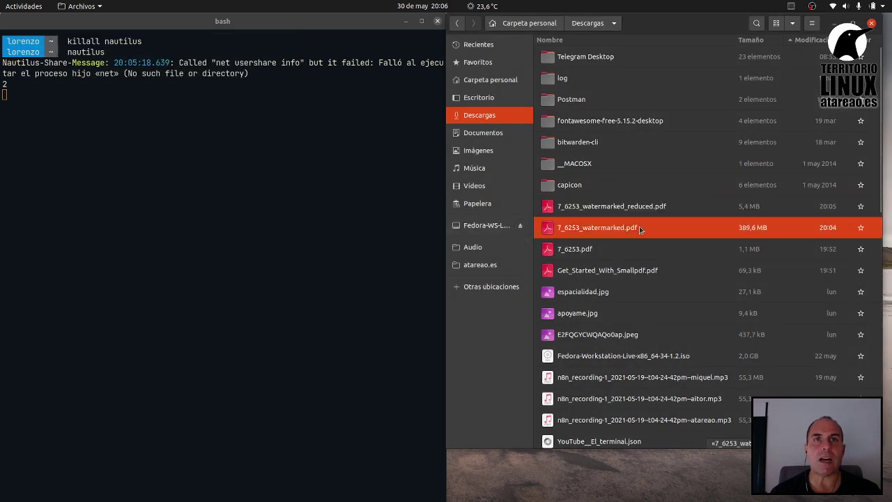
ctrl+click(641, 208)
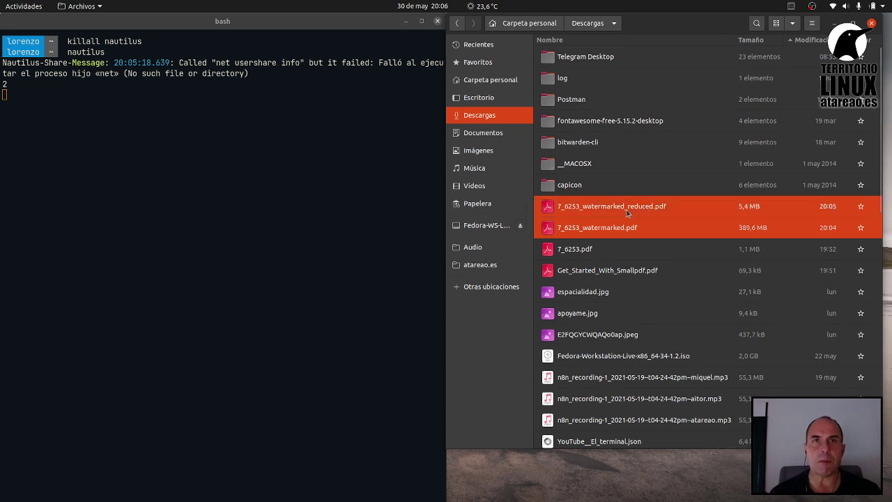
key(Delete)
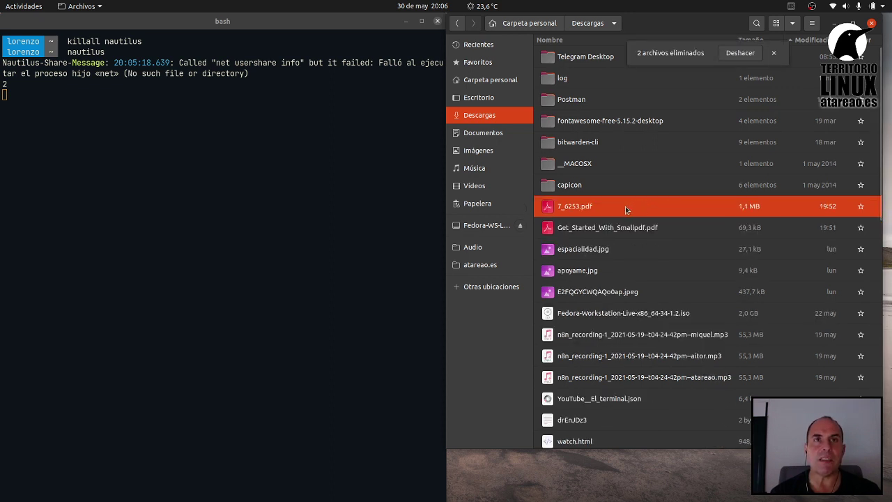
Start the Marca de texto tool on 7_6253.pdf and set the text colour to the darkest red
right_click(625, 206)
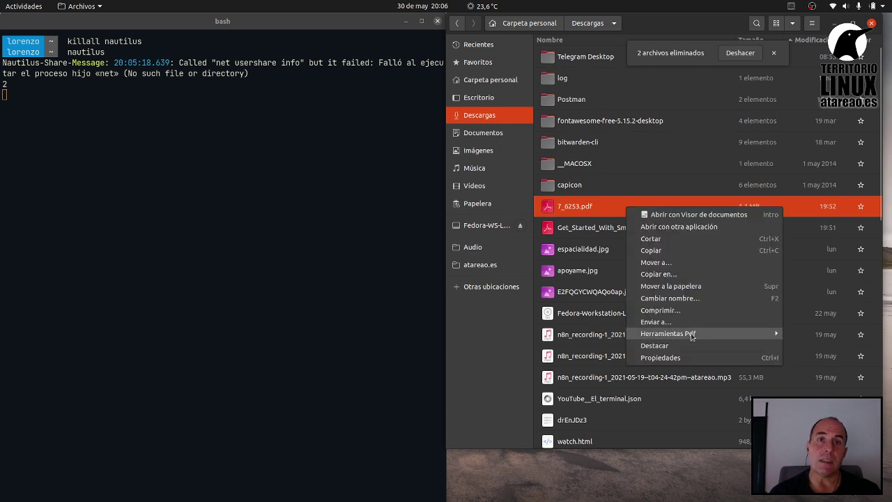
mouse_move(648, 333)
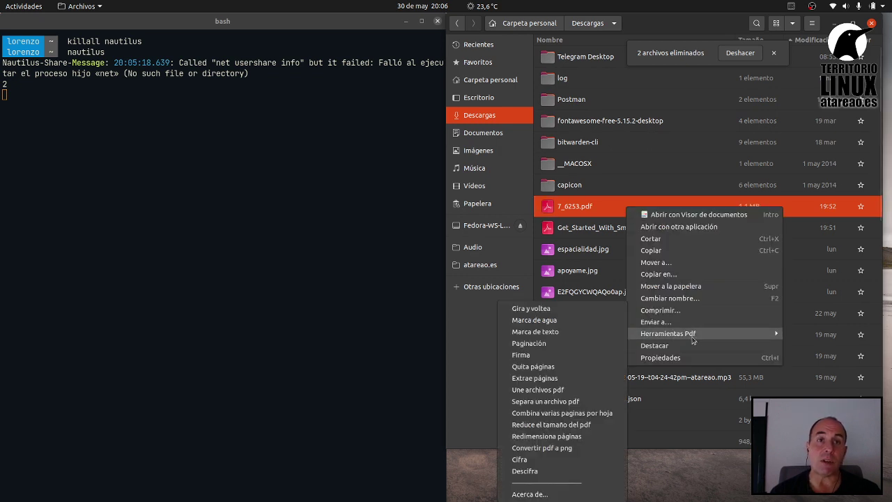
click(552, 331)
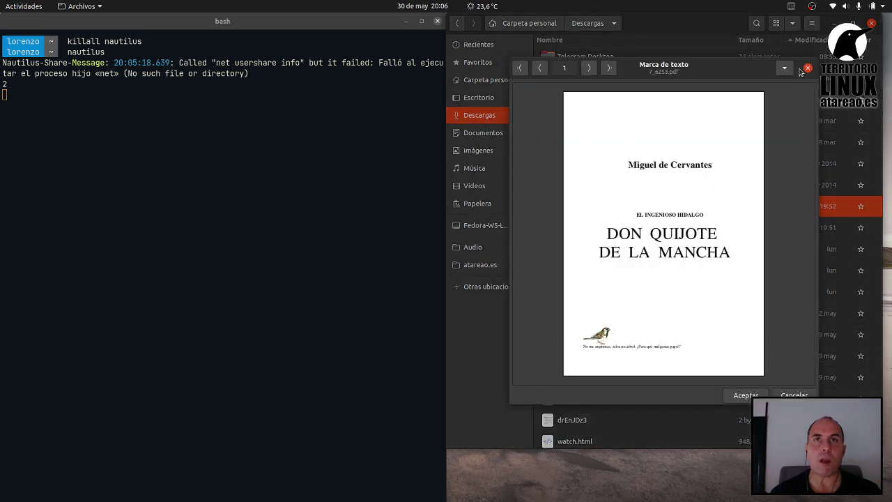
click(785, 68)
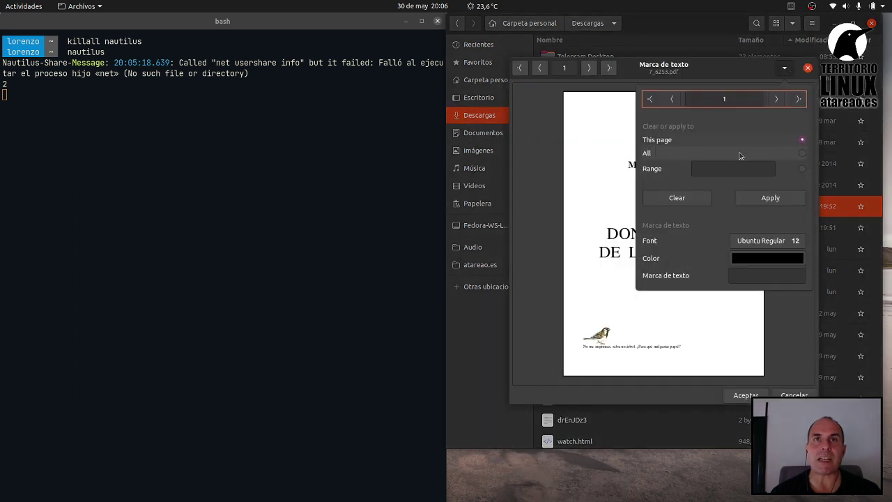
click(758, 259)
click(567, 230)
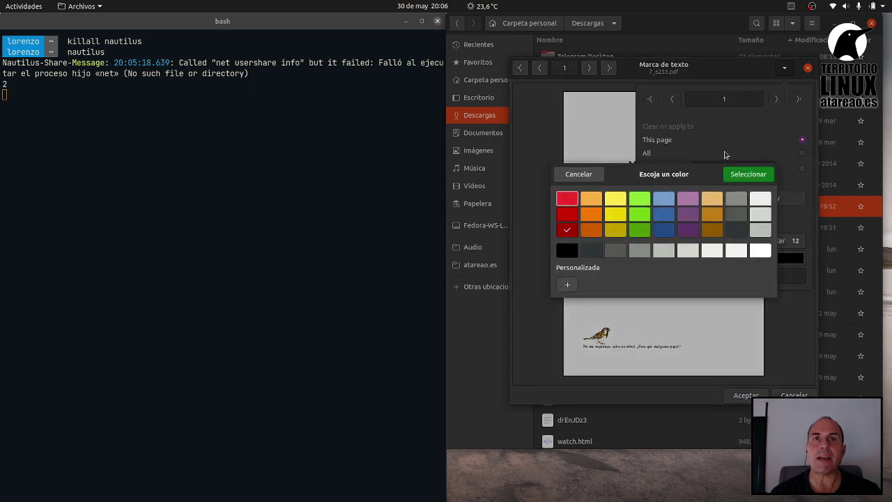
click(743, 175)
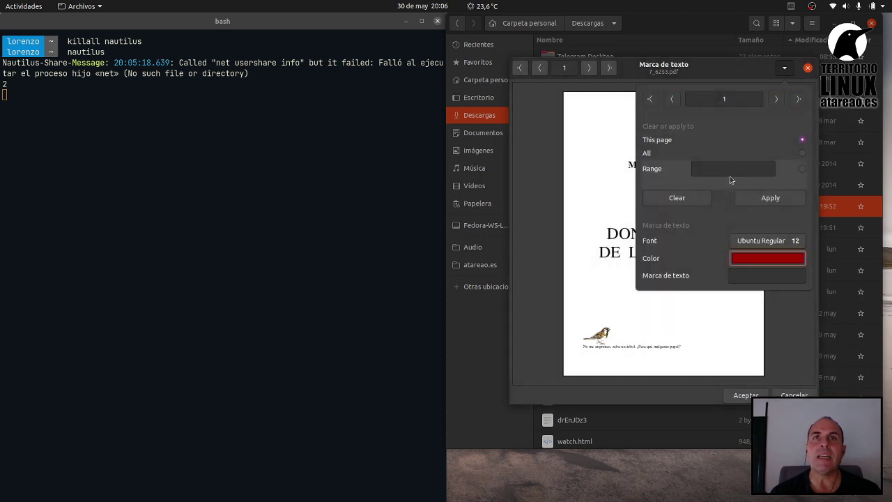
Set the watermark text to "Hola Mundo!" and apply it to this page only
click(742, 275)
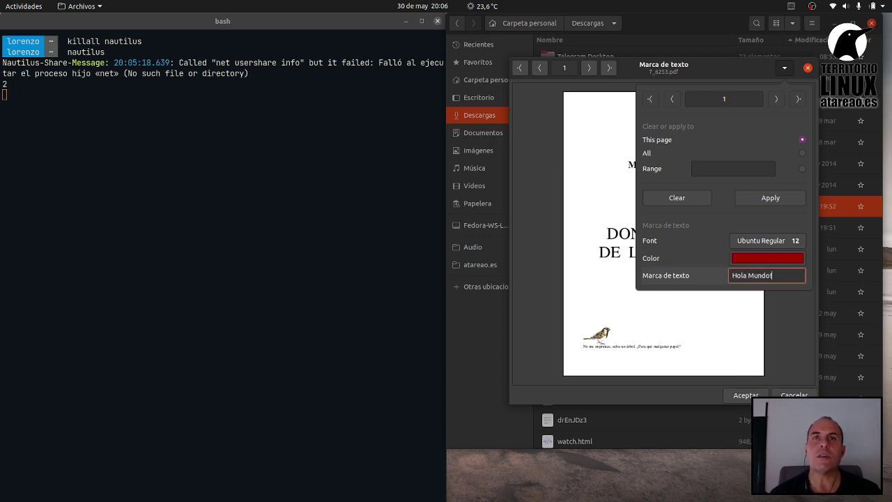
click(778, 198)
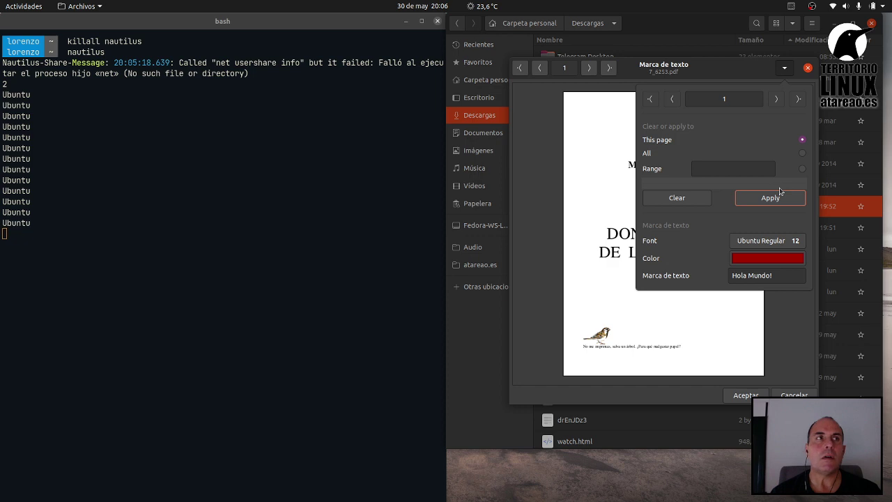
click(618, 125)
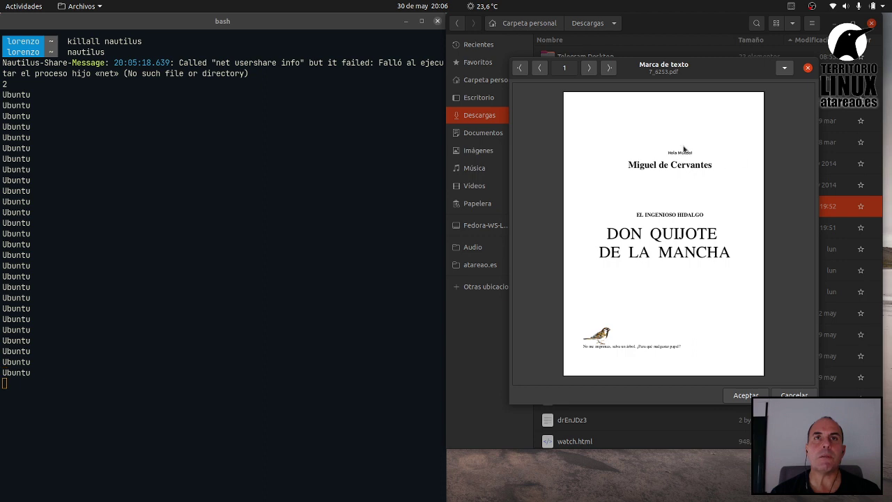
Change the text watermark's colour to the medium red
click(785, 67)
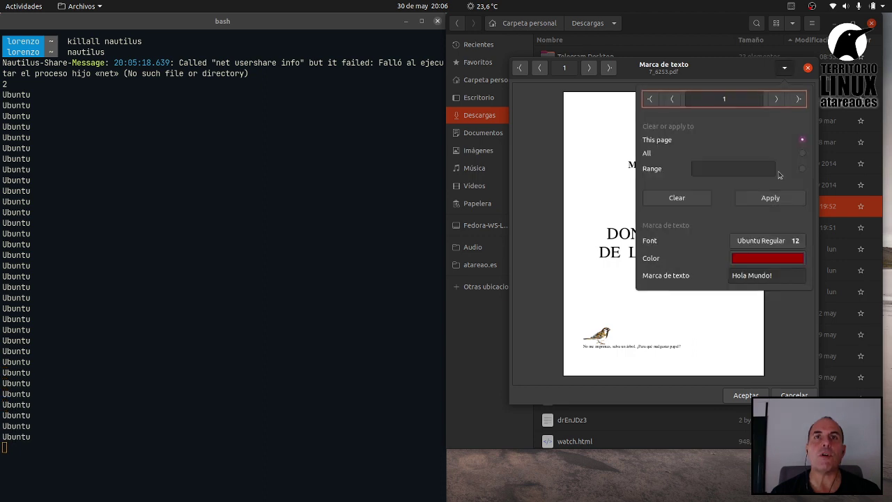
click(767, 258)
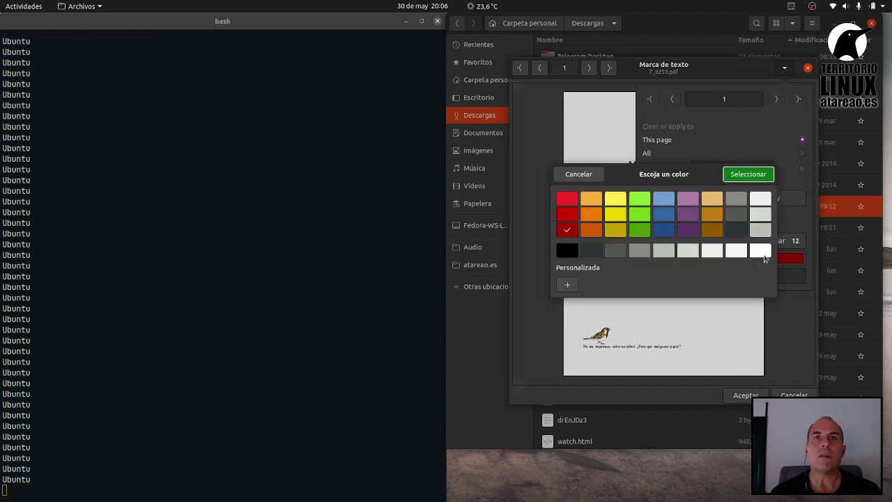
click(748, 174)
Try the "Hola Mundo!" text at several spots on page 1, ending at the page's upper-left corner
click(596, 207)
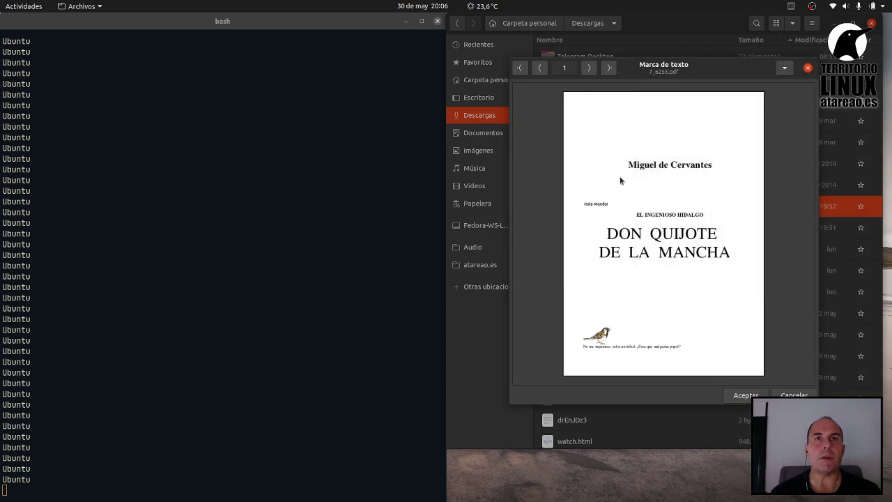
drag(623, 181, 727, 314)
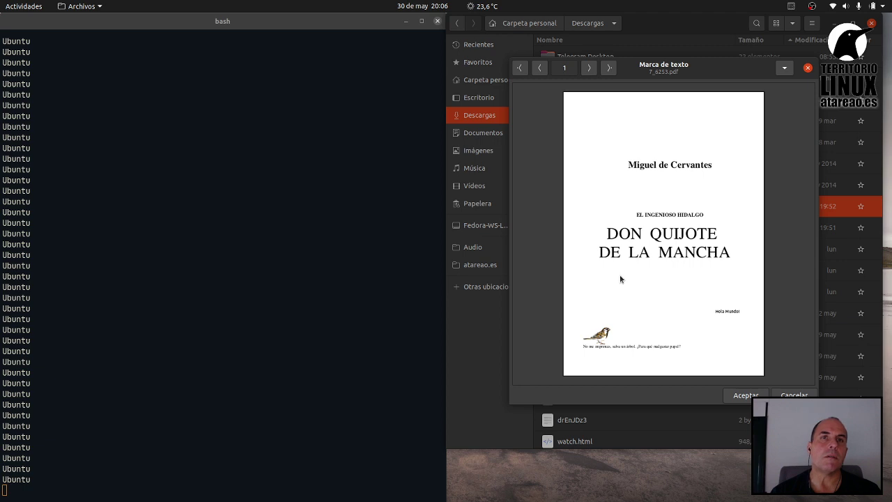
click(596, 174)
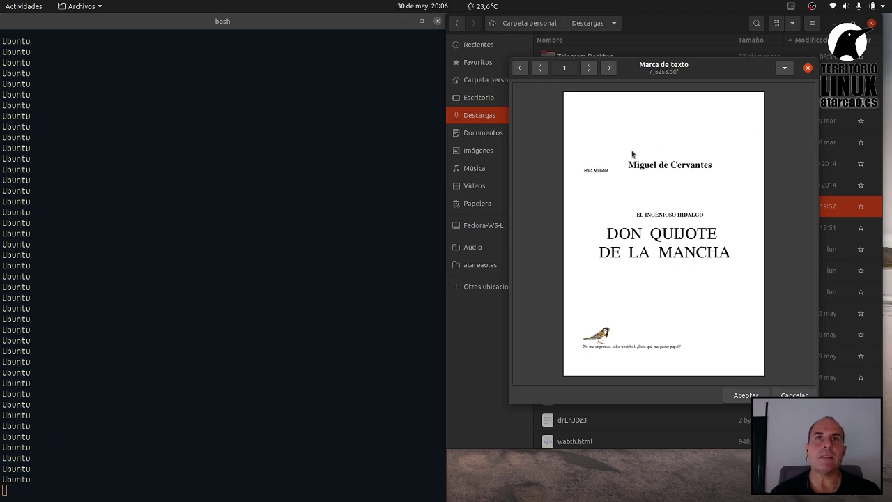
drag(632, 153, 586, 108)
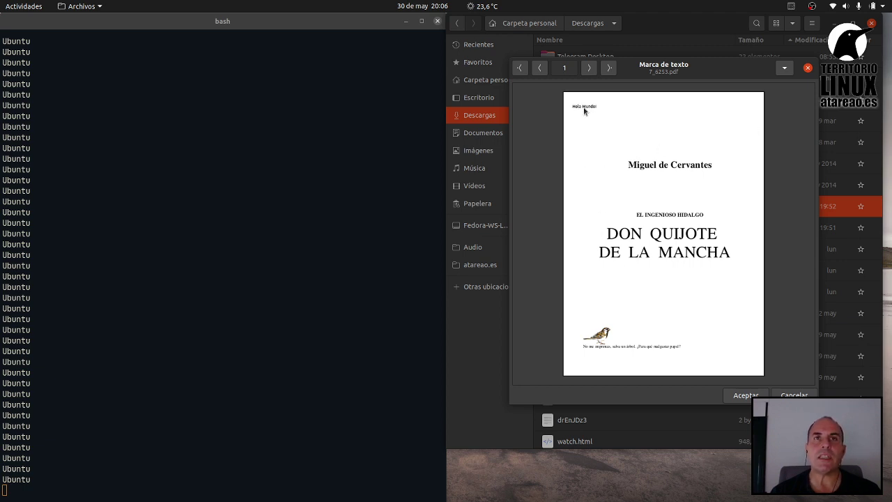
Apply the "Hola Mundo!" text to all pages and check pages 1 and 2 in the preview
click(589, 67)
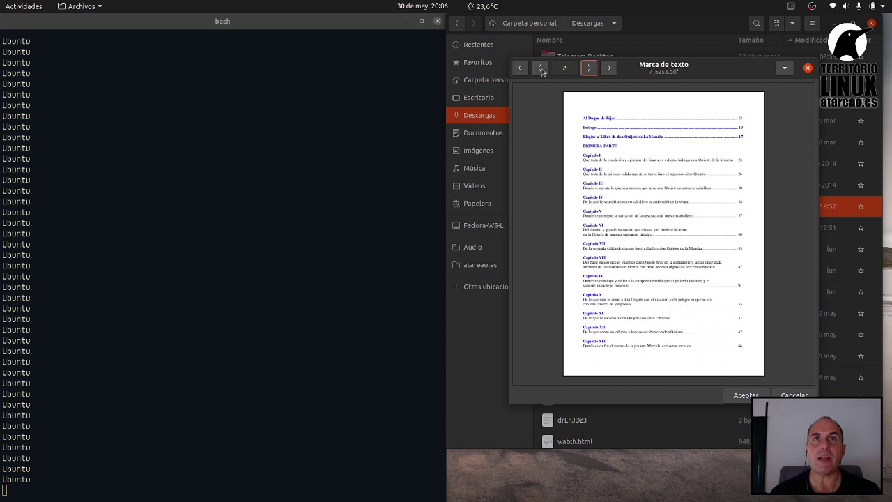
click(541, 69)
click(785, 68)
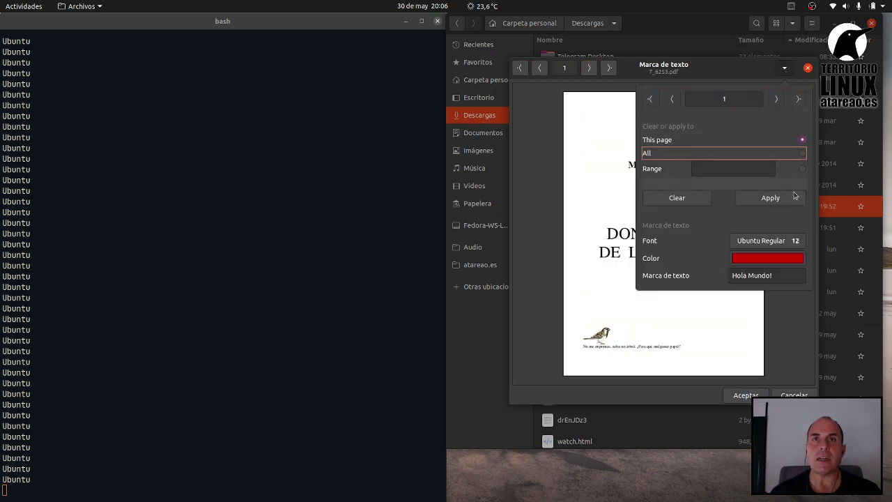
click(802, 153)
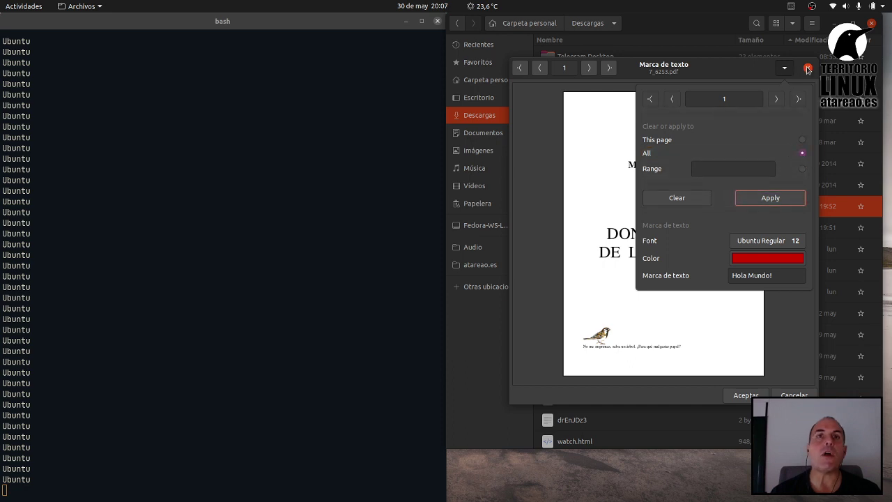
click(784, 68)
click(589, 67)
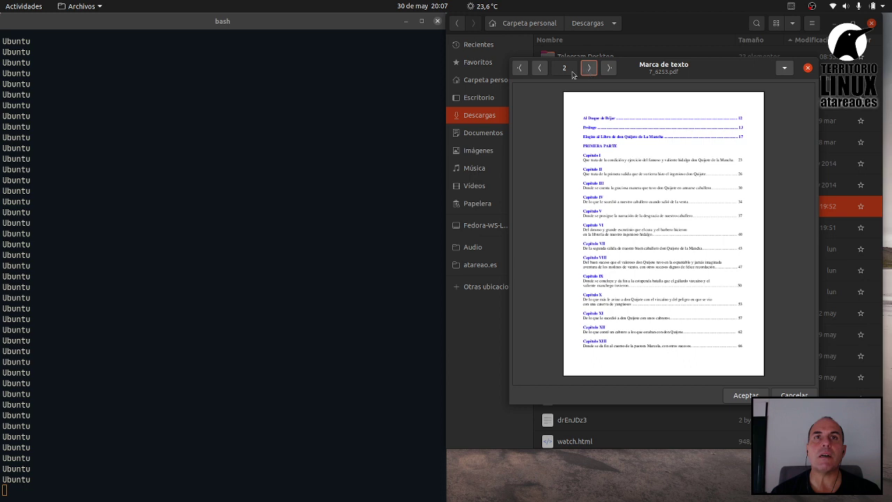
click(540, 68)
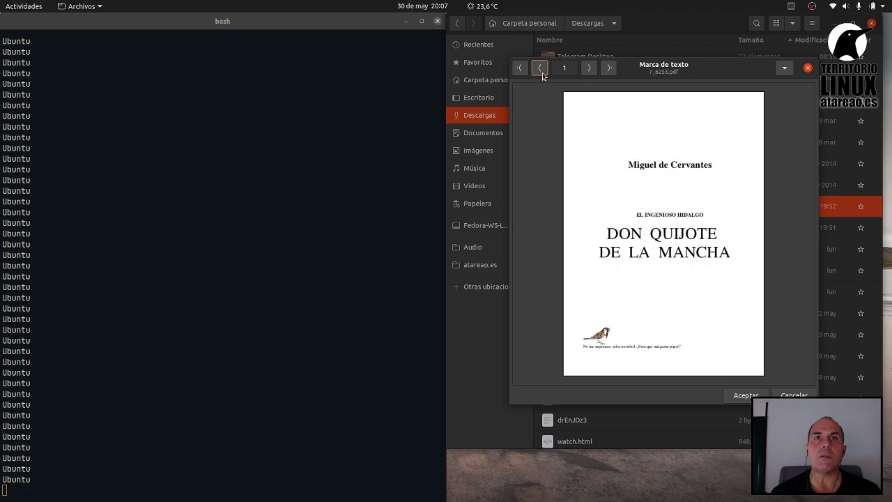
Reapply the "Hola Mundo!" text to all pages and accept to generate the text-marked PDF
click(784, 69)
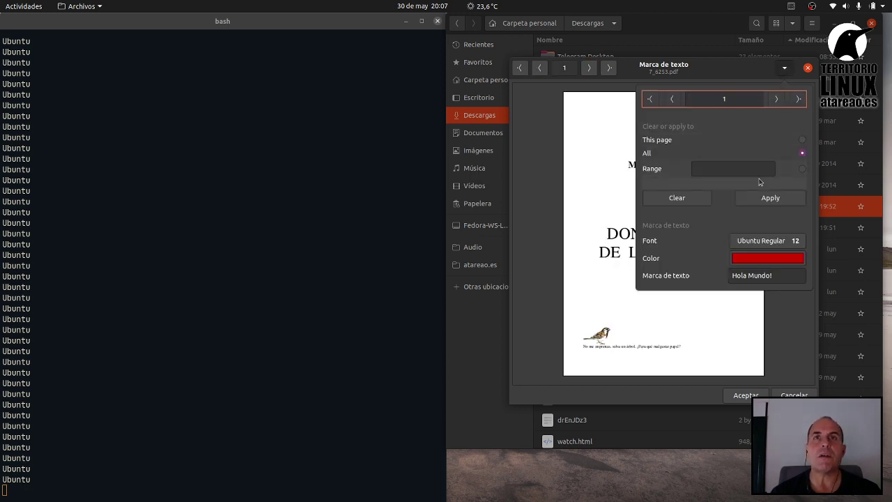
click(764, 198)
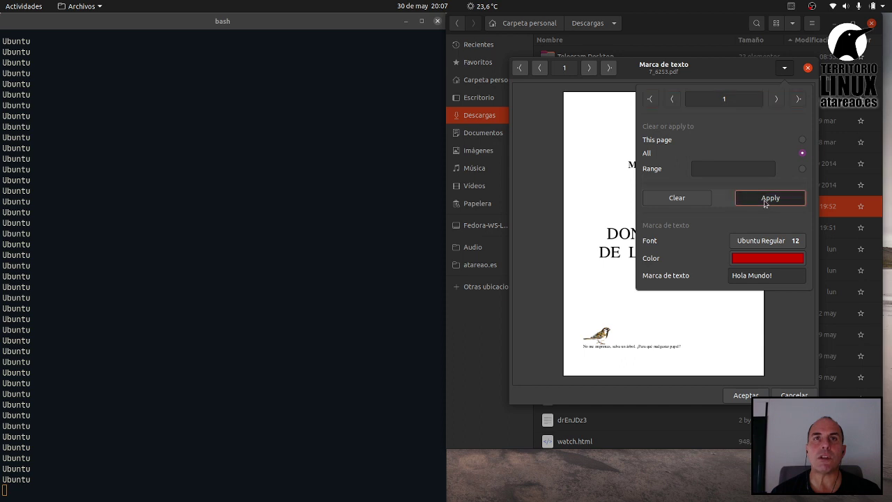
click(673, 147)
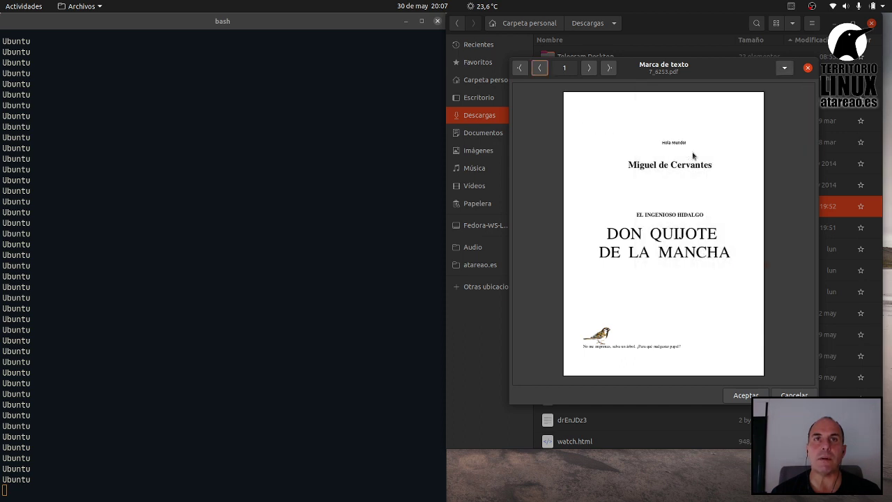
click(618, 178)
click(744, 395)
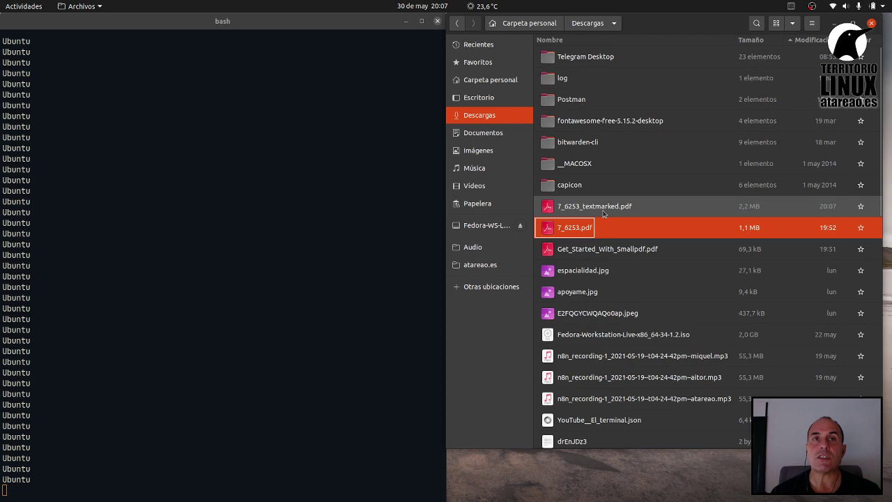
Check the first pages of 7_6253_textmarked.pdf for the text, compare with 7_6253.pdf, and close both documents
double_click(777, 206)
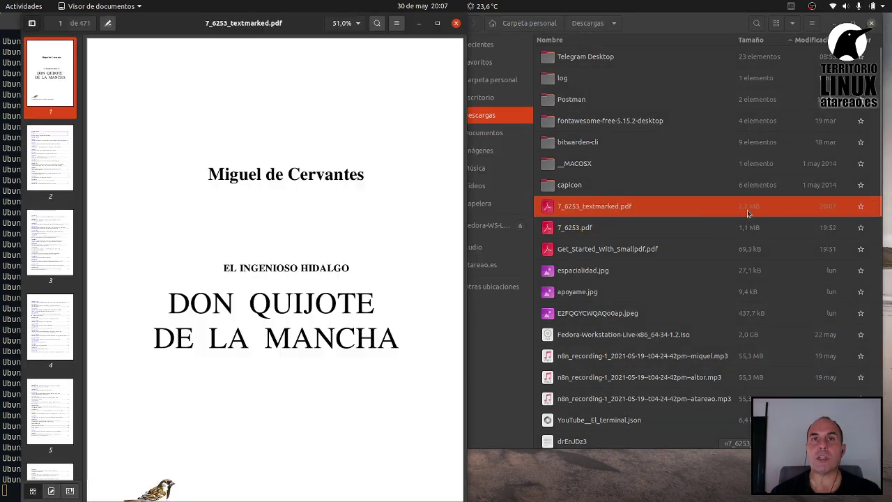
scroll(316, 201, down, 5)
scroll(317, 201, down, 5)
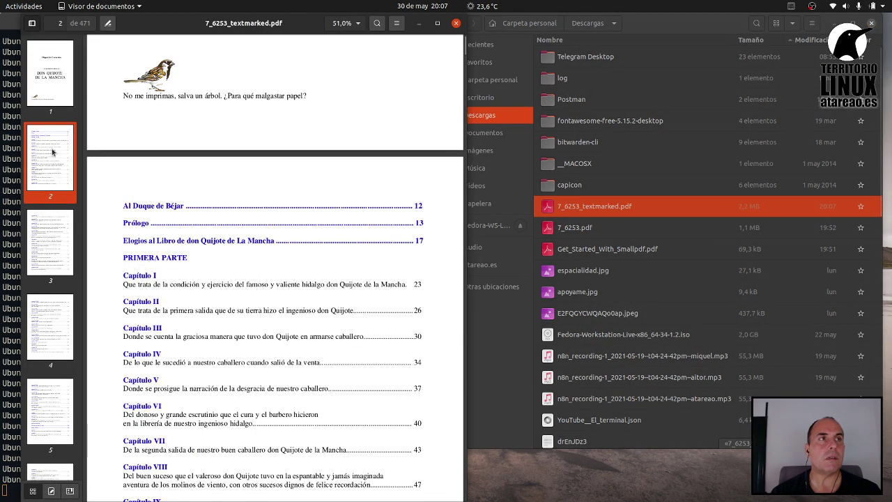
click(57, 303)
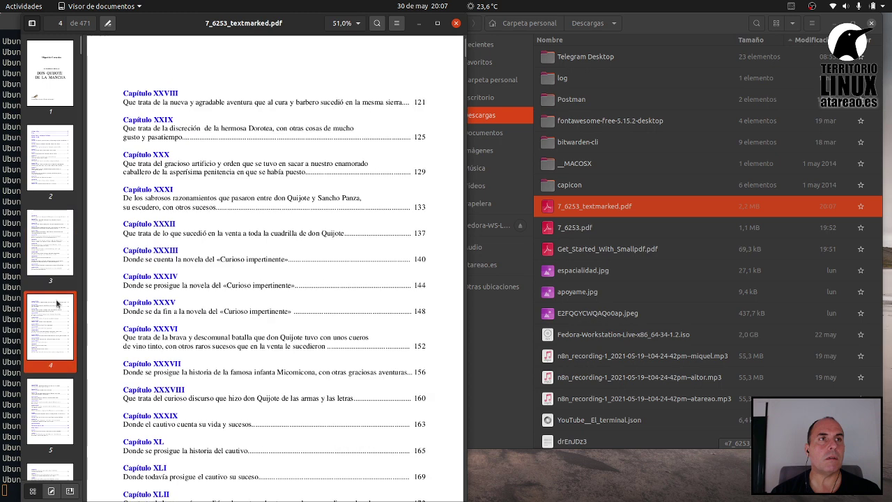
click(457, 24)
double_click(610, 230)
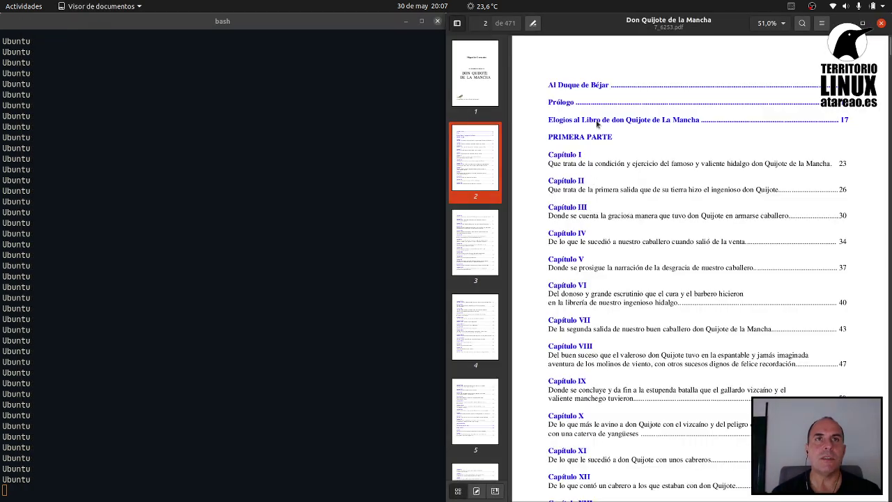
key(ctrl+w)
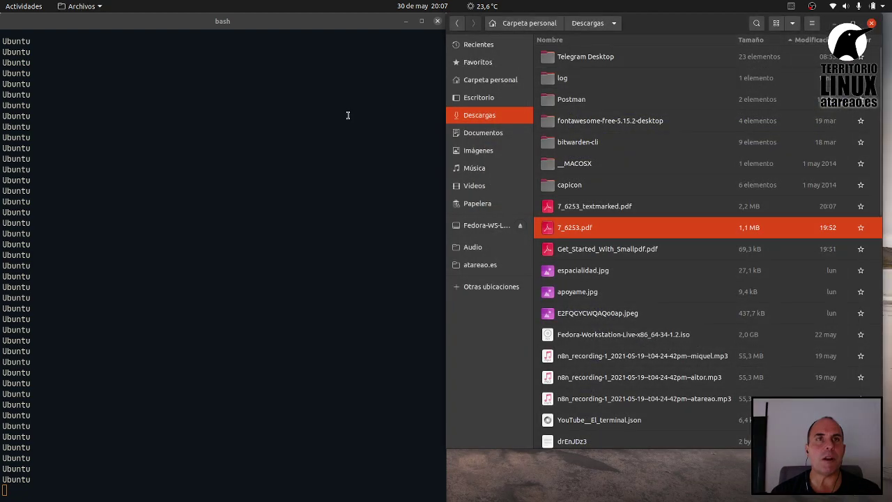
Start a text mark on 7_6253.pdf for all pages, with dark red colour and the text "Hola Mundo!."
right_click(594, 235)
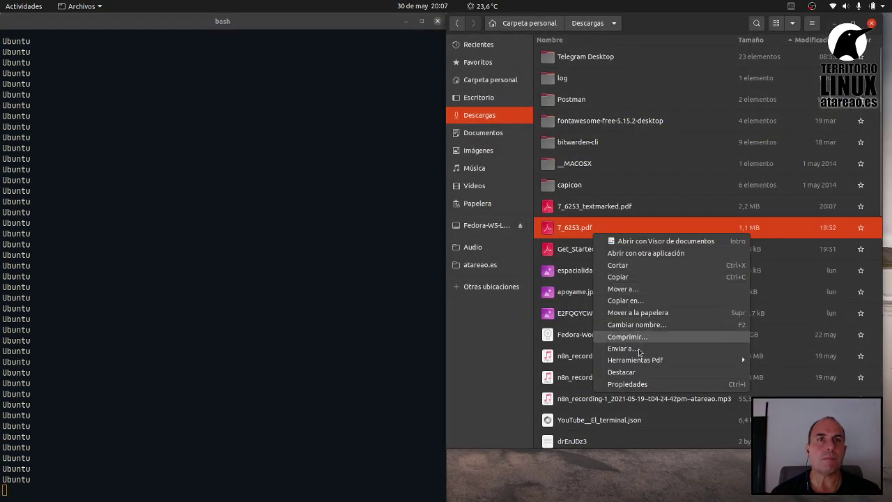
mouse_move(661, 361)
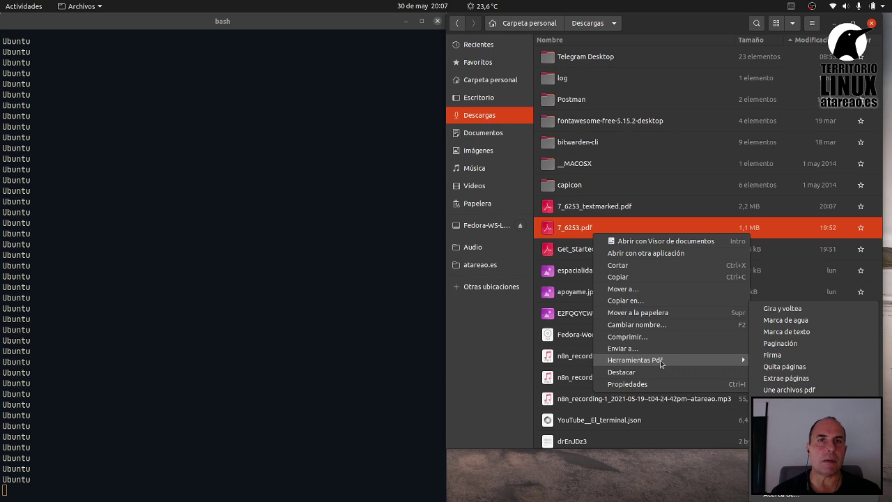
click(788, 332)
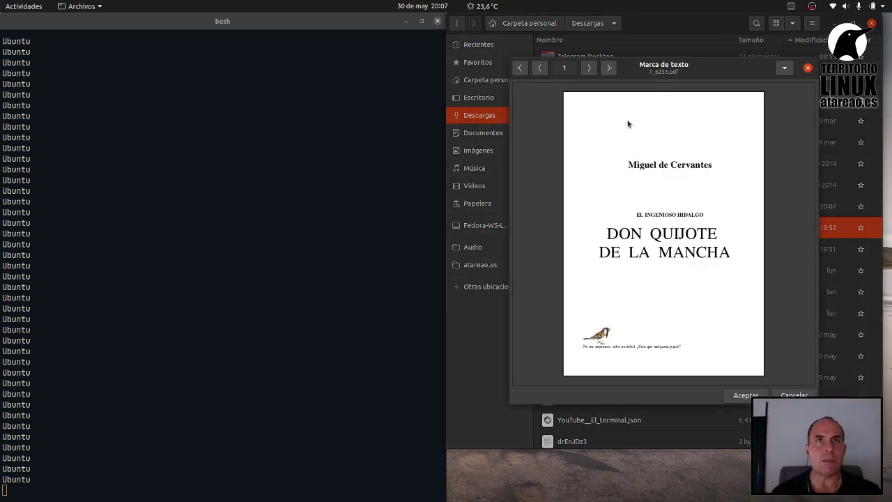
click(785, 68)
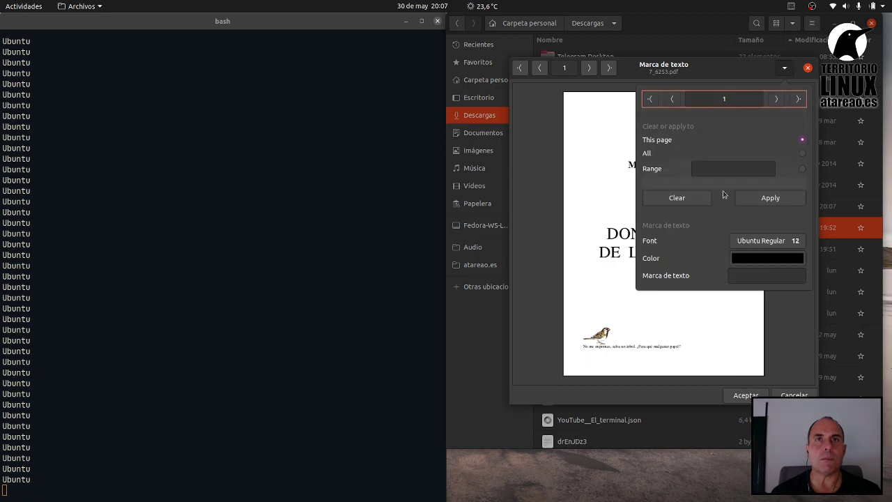
click(802, 152)
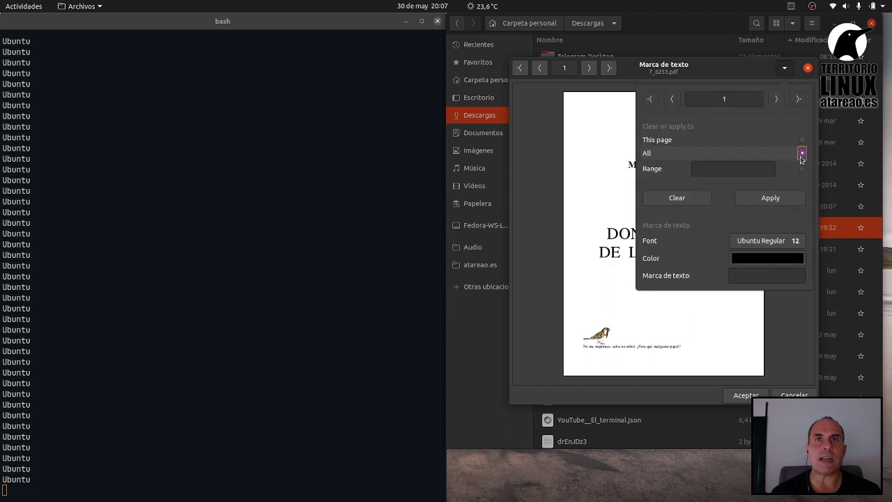
click(747, 262)
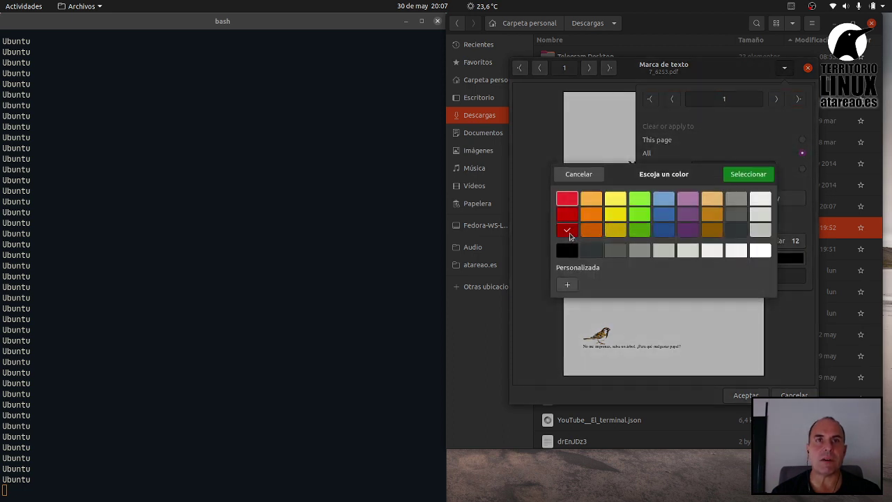
click(748, 174)
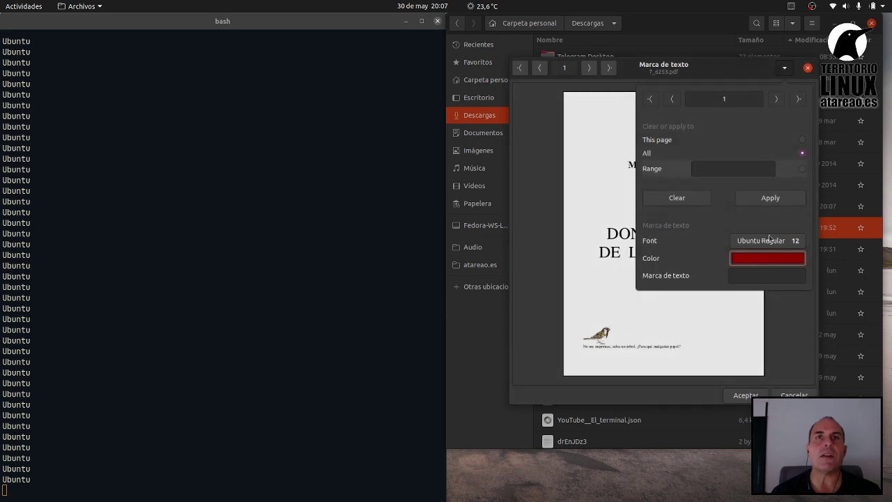
click(755, 275)
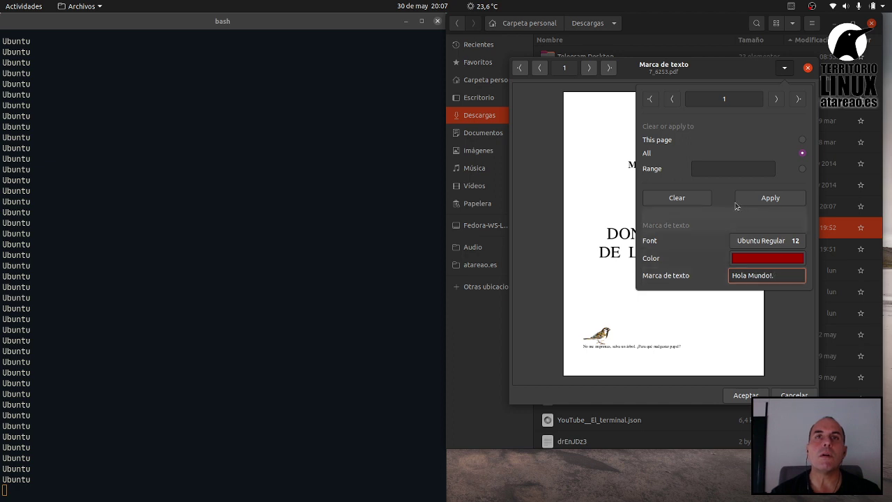
Place the "Hola Mundo!." text just below the author's name on page 1 and apply it to all pages
click(577, 182)
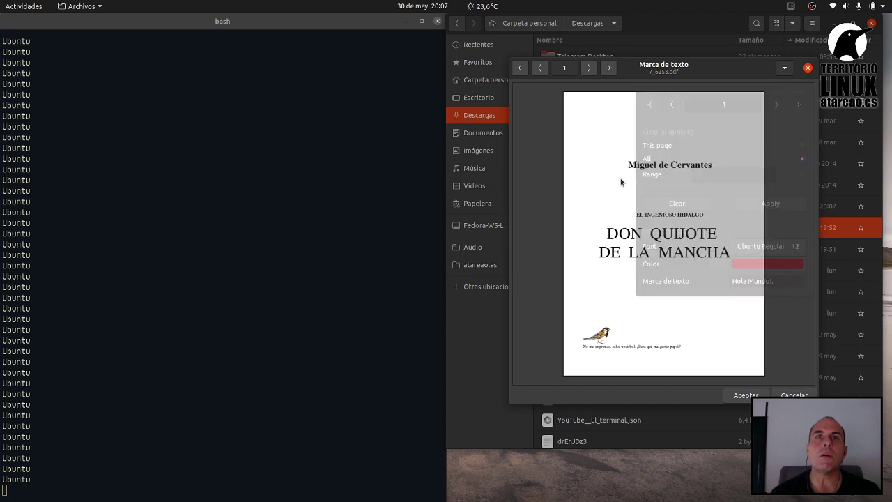
drag(673, 192, 680, 187)
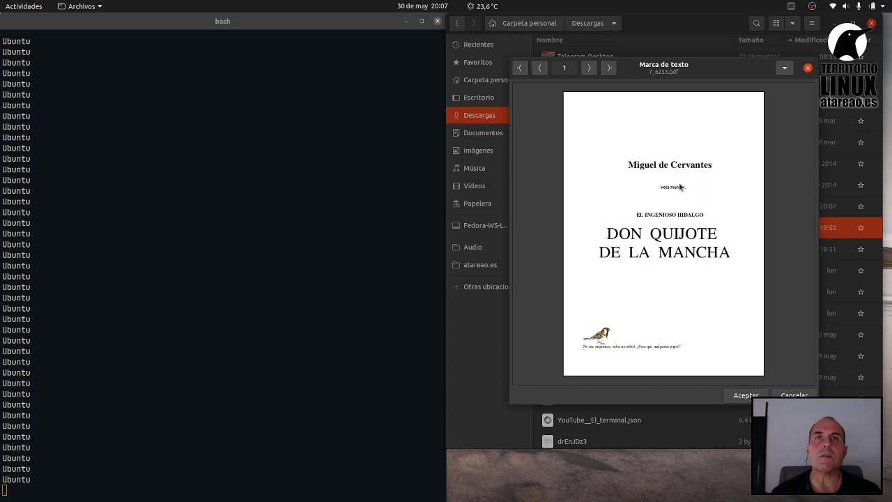
click(784, 67)
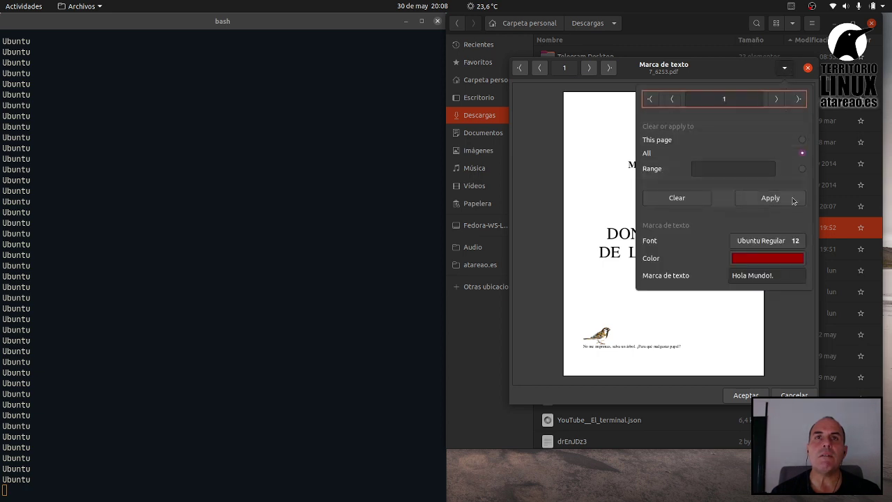
click(794, 199)
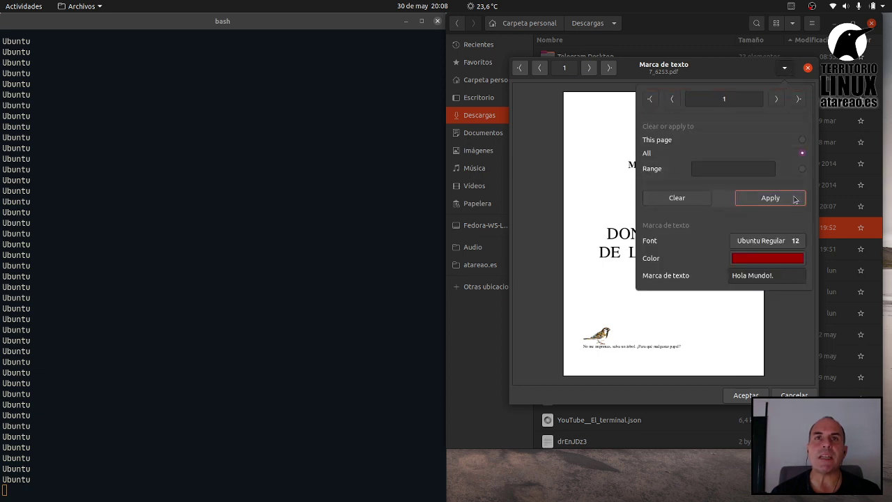
Check the text on pages 2 to 6 in the preview and accept to generate the text-marked PDF
click(776, 98)
click(619, 118)
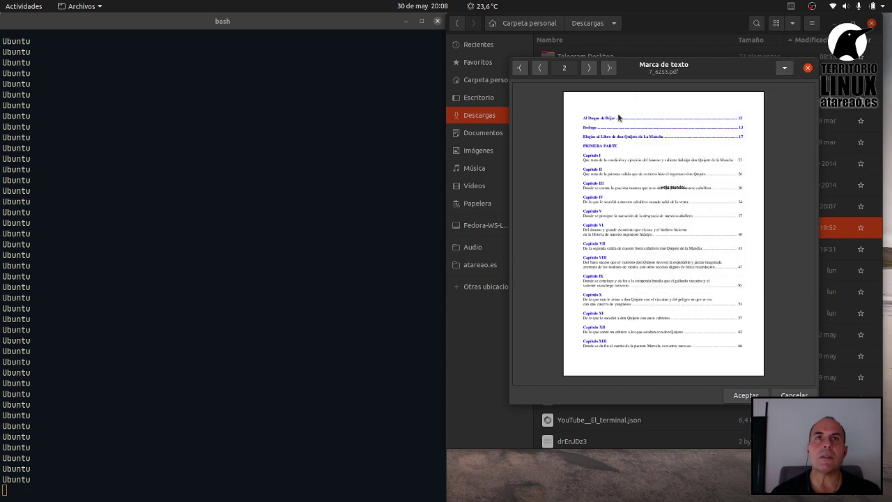
click(589, 67)
click(589, 68)
click(589, 68)
click(589, 68)
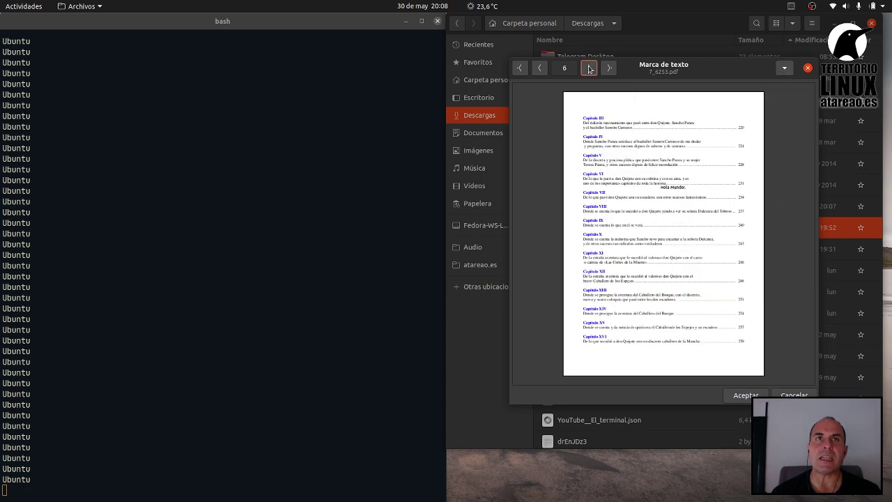
click(747, 395)
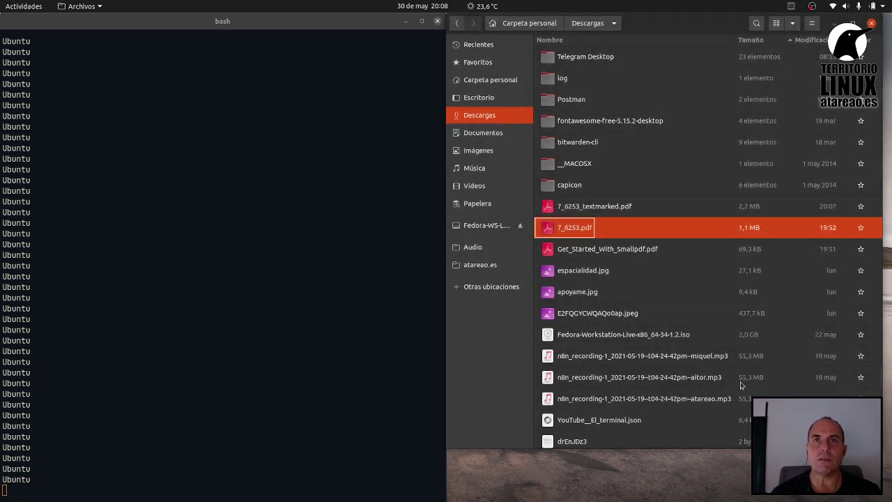
Open 7_6253_textmarked.pdf, check the text's position and colour on pages 4 to 8, and close the document
double_click(635, 207)
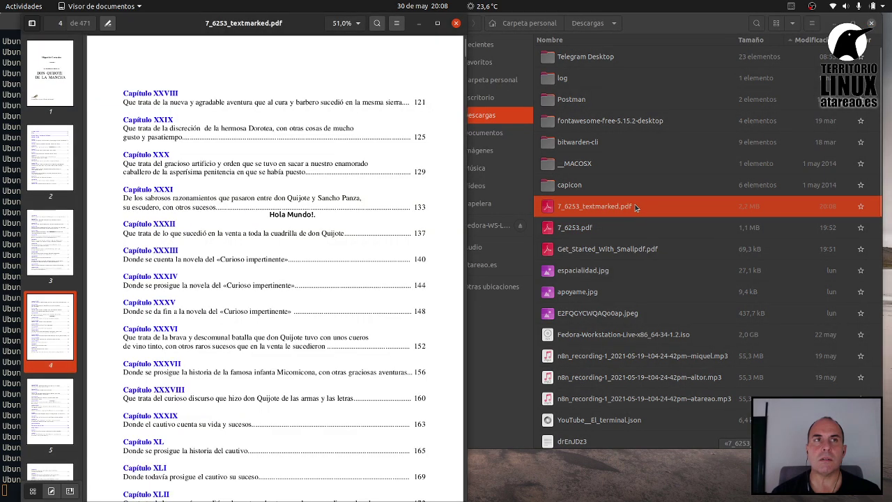
scroll(205, 188, down, 10)
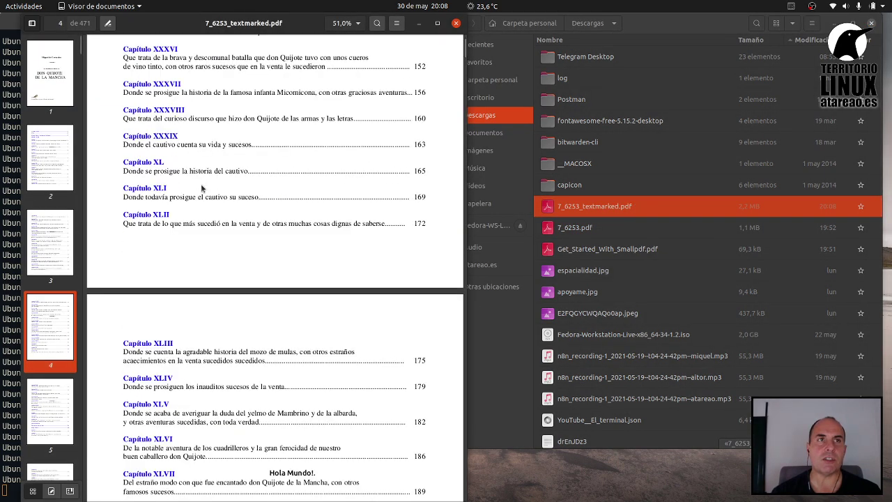
scroll(211, 186, down, 10)
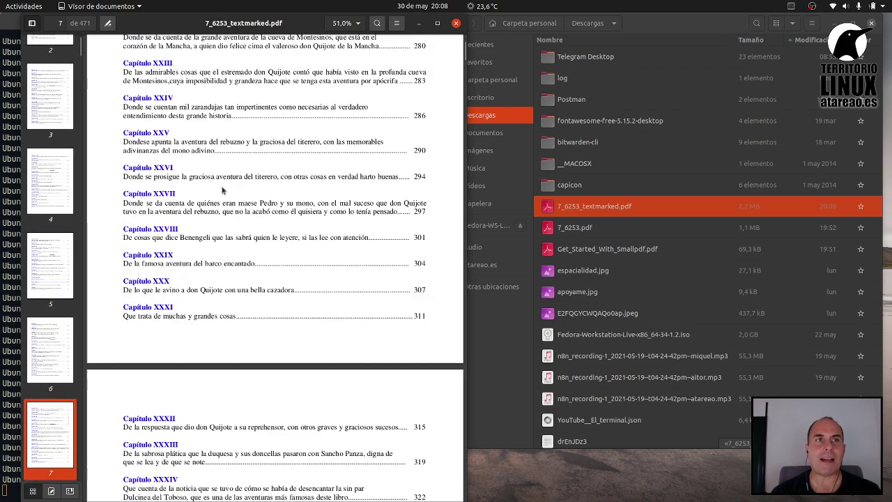
scroll(282, 177, up, 3)
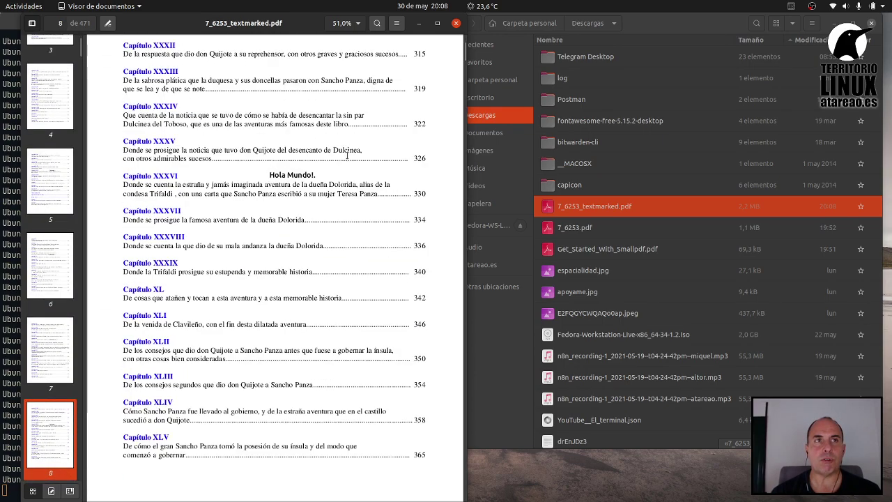
click(456, 23)
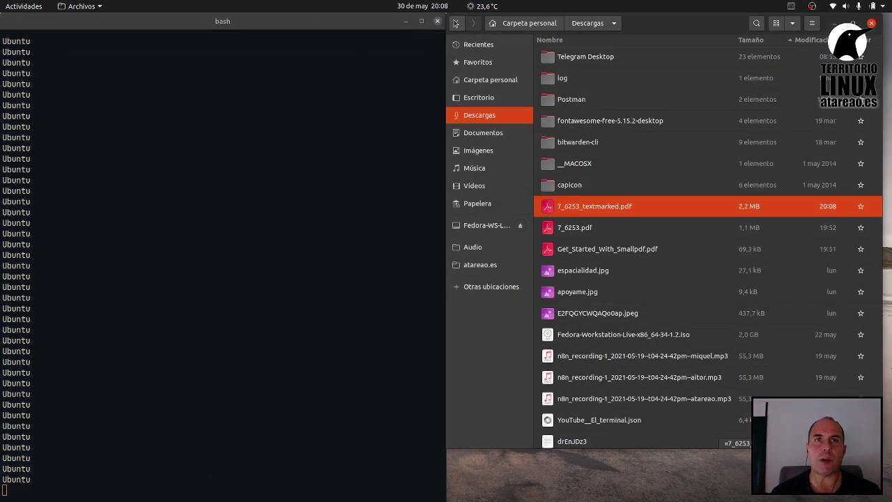
Bring up the available file actions for the original 7_6253.pdf
right_click(597, 230)
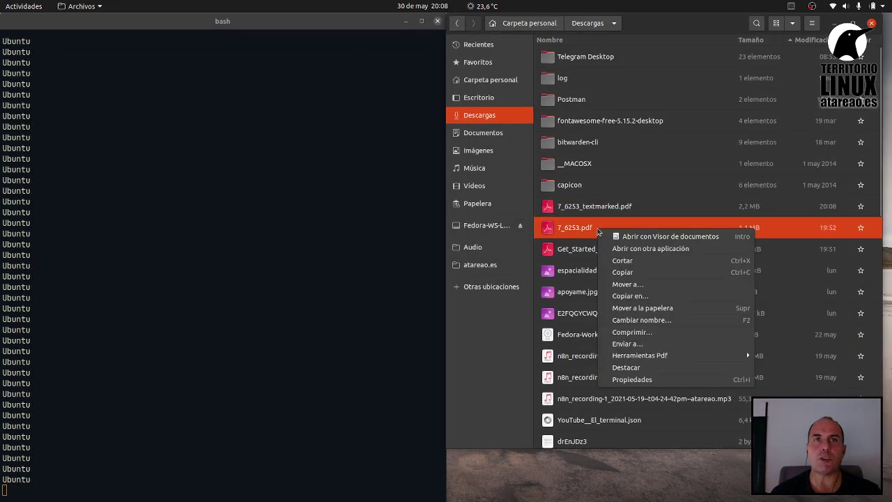